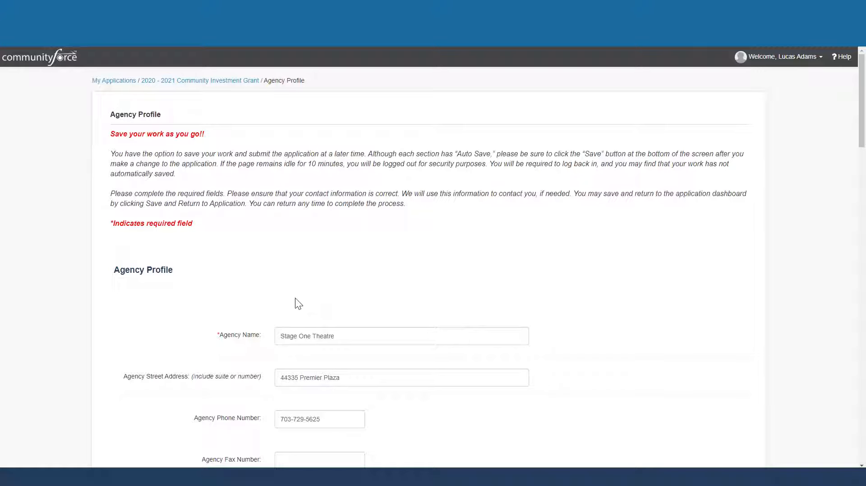
Review the Agency Profile form from the instructions through the contact, governance, staffing, budget and filing status fields.
scroll(295, 299, "down", 1)
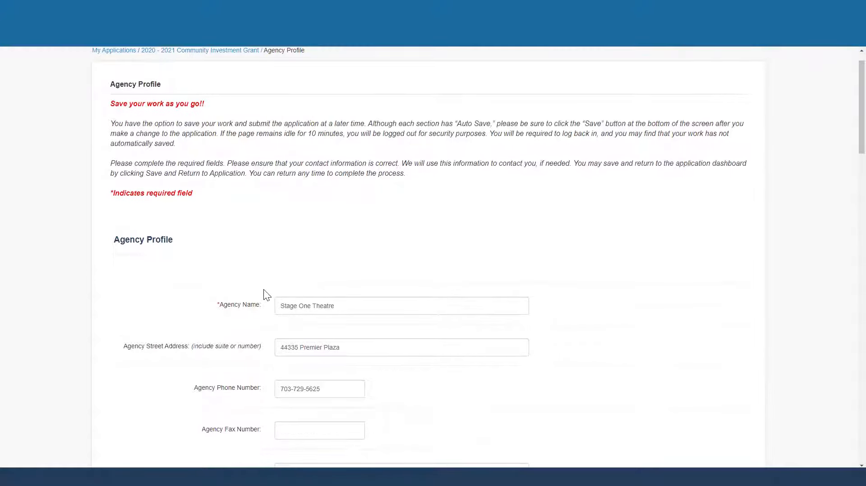
scroll(263, 290, "down", 1)
scroll(262, 290, "up", 1)
left_click(159, 132)
scroll(227, 218, "down", 2)
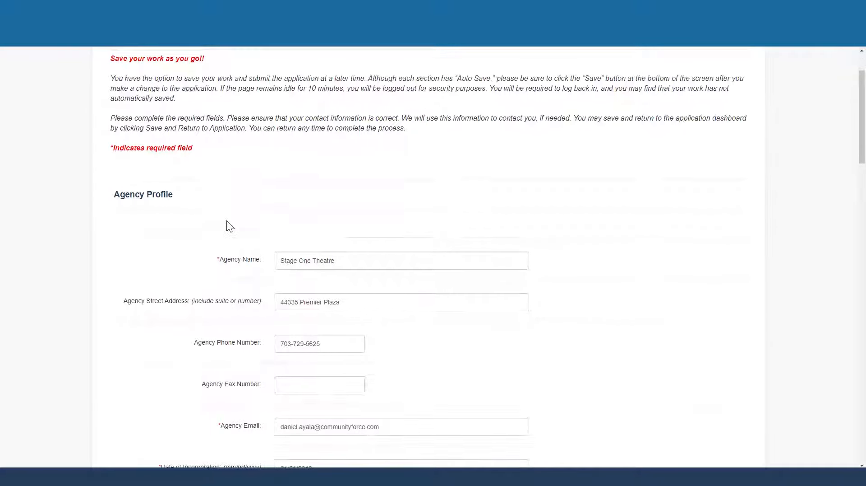
scroll(226, 221, "down", 3)
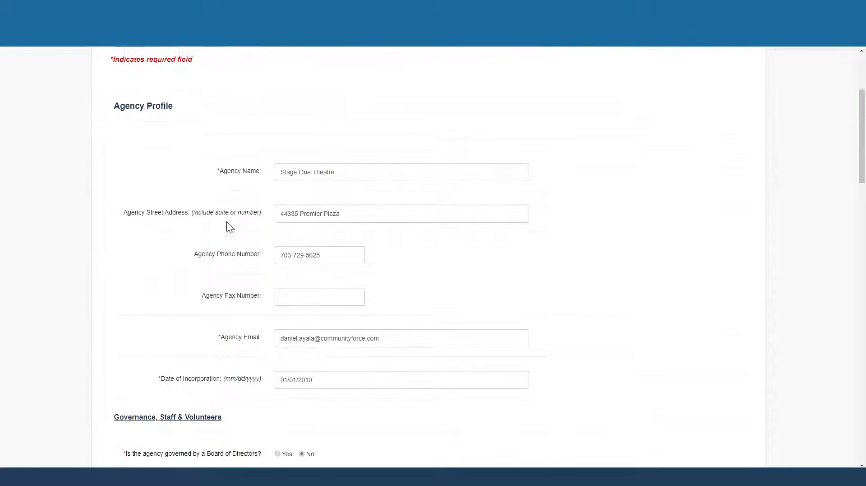
scroll(227, 224, "down", 3)
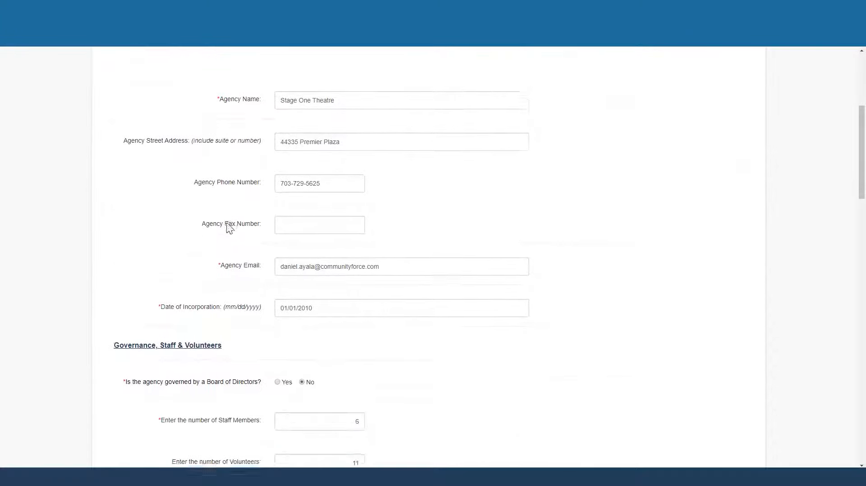
scroll(227, 223, "down", 3)
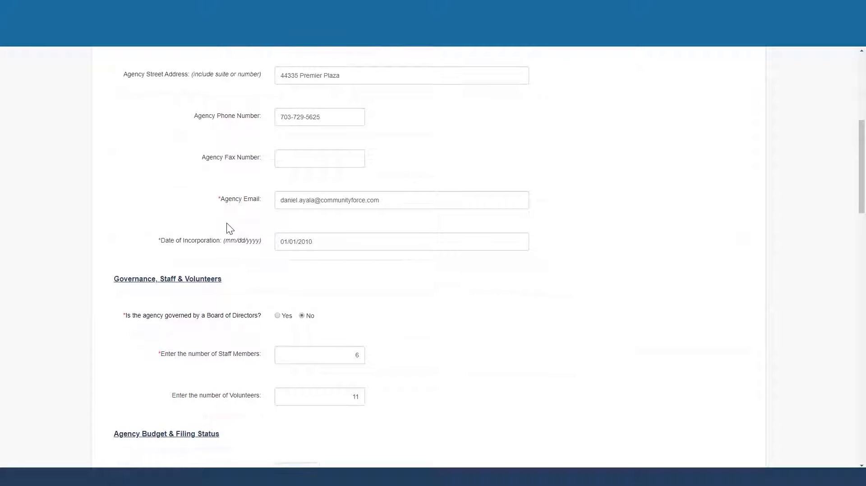
scroll(226, 225, "down", 1)
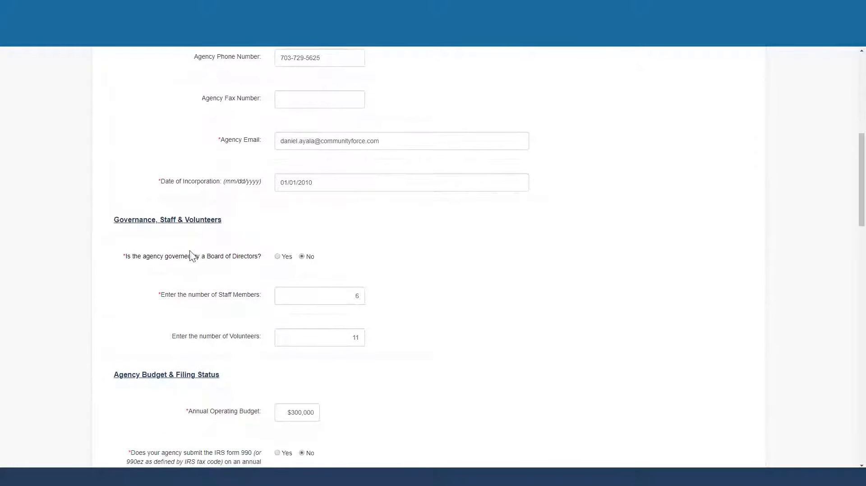
scroll(199, 270, "down", 1)
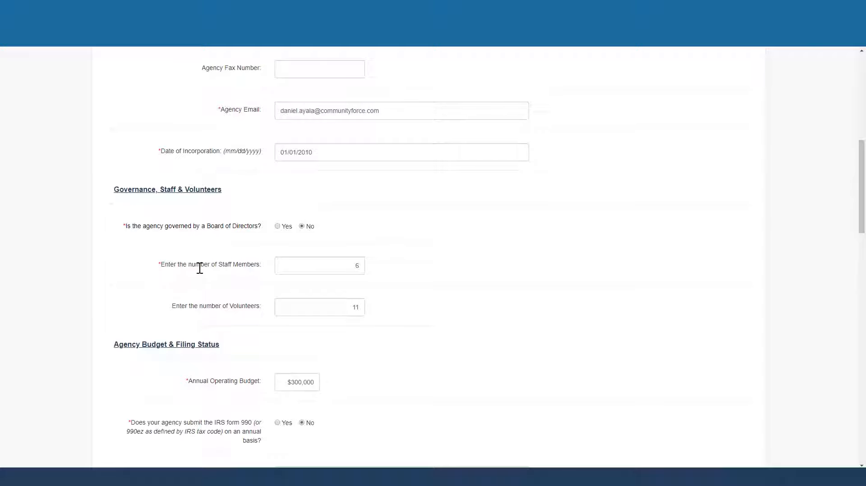
scroll(200, 267, "down", 1)
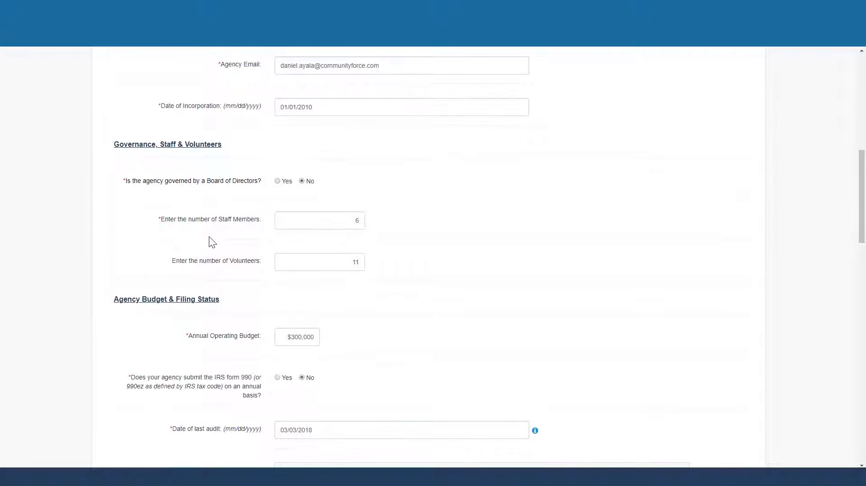
scroll(212, 242, "down", 2)
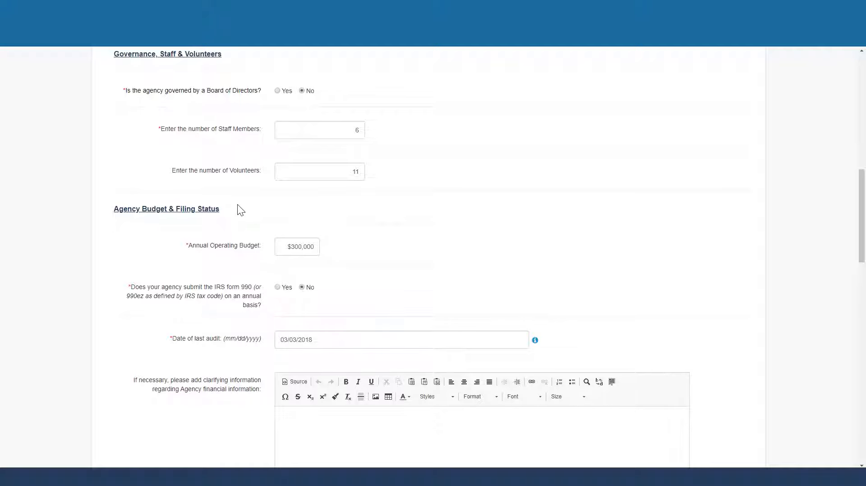
scroll(240, 208, "down", 2)
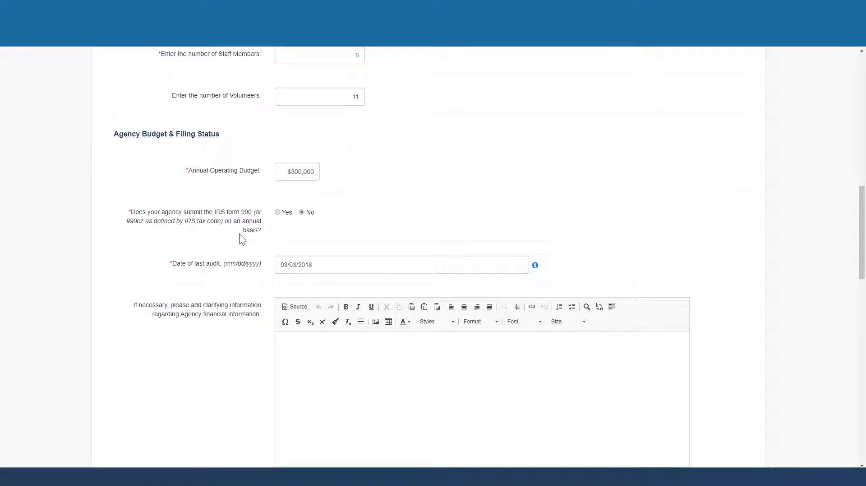
scroll(229, 249, "up", 9)
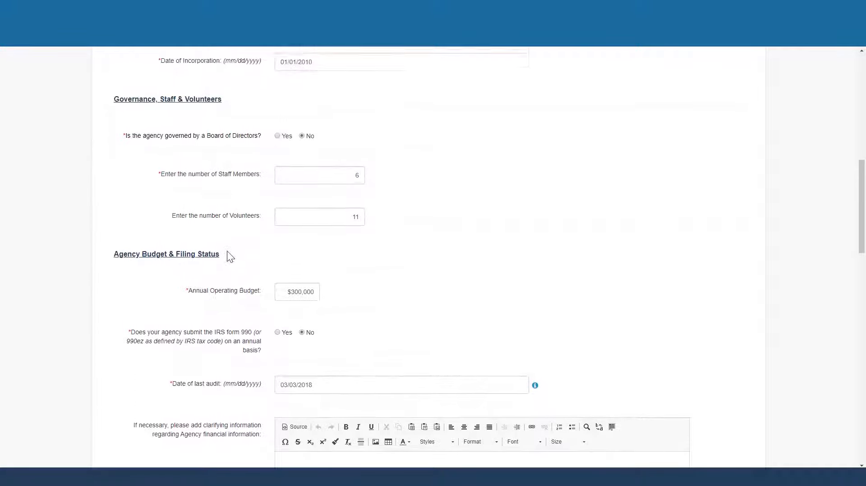
scroll(228, 253, "up", 8)
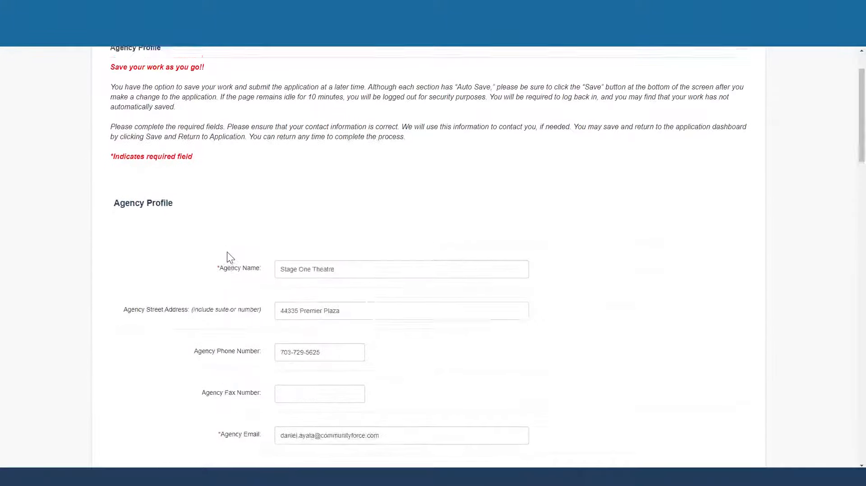
Return to the 2020 - 2021 Community Investment Grant dashboard and open the Program Budget section at its project income fields.
left_click(237, 81)
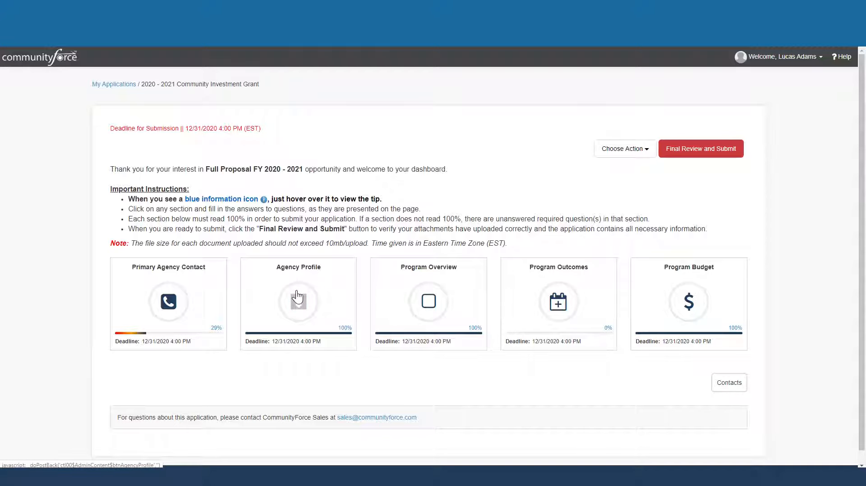
left_click(684, 310)
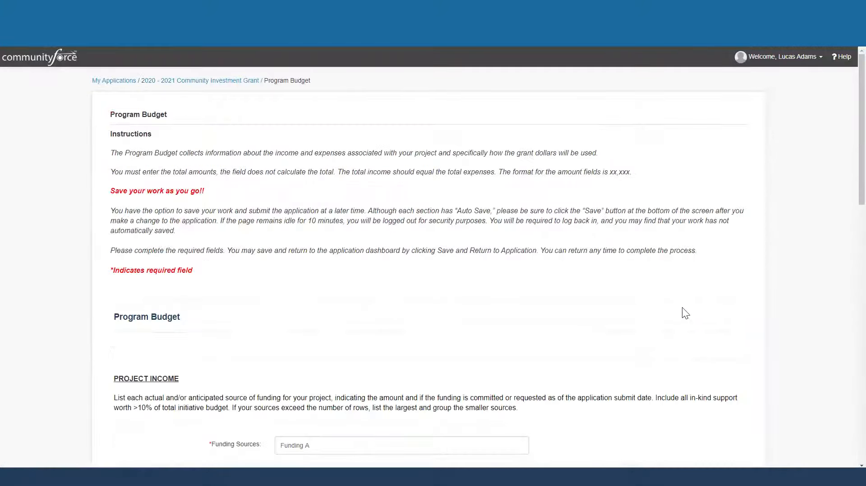
scroll(369, 282, "down", 4)
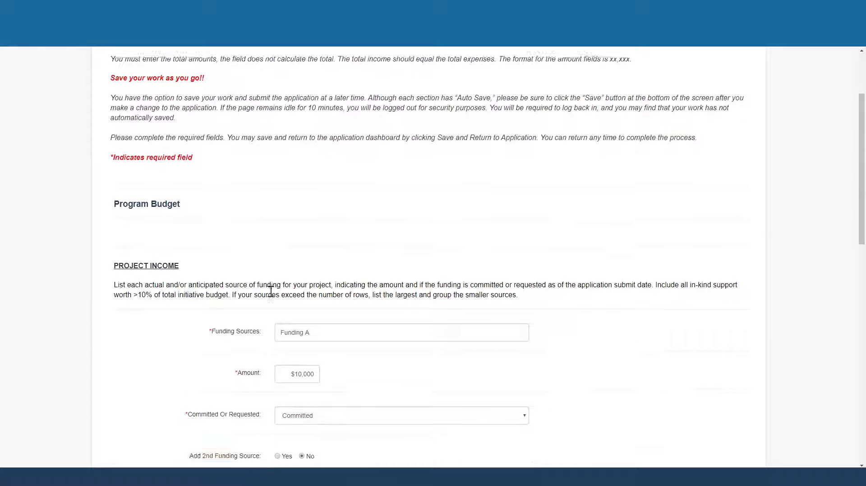
scroll(268, 292, "down", 1)
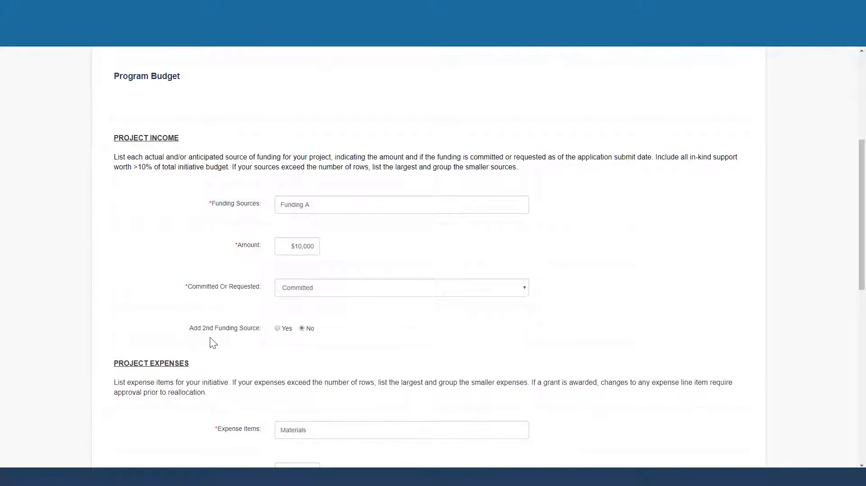
Answer Yes to adding a second funding source under Project Income and look over its additional fields.
left_click(276, 329)
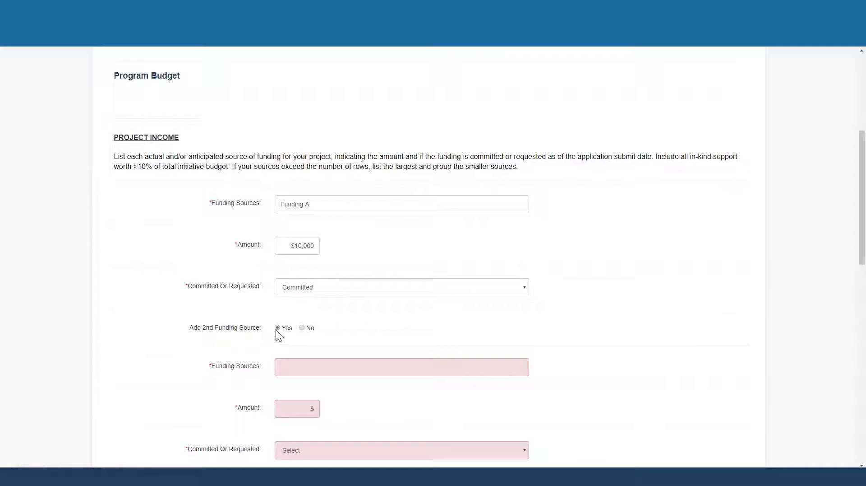
scroll(275, 329, "down", 1)
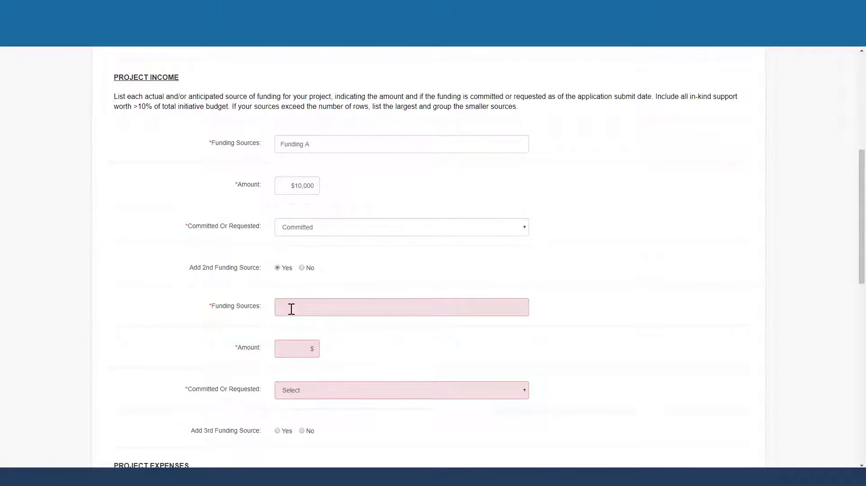
scroll(289, 309, "down", 1)
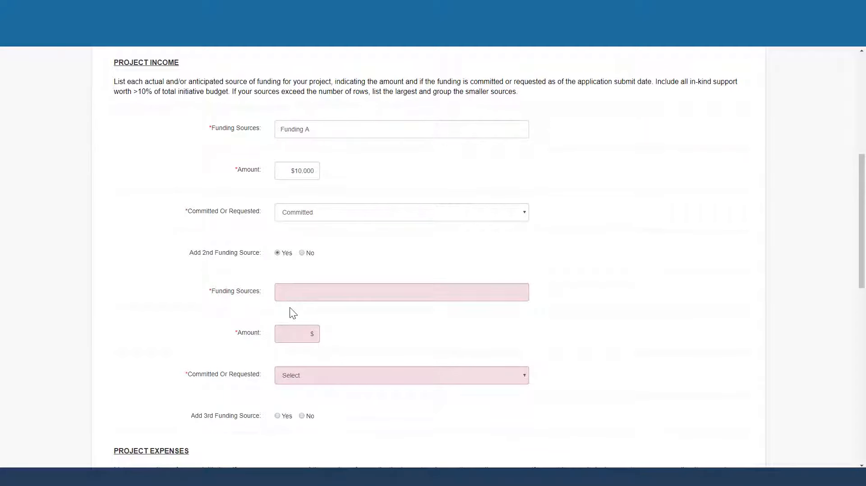
scroll(291, 311, "down", 2)
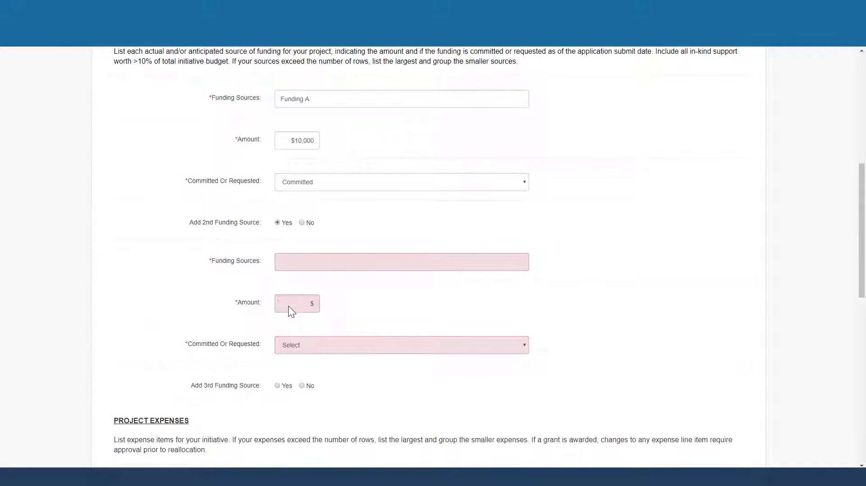
scroll(289, 305, "down", 2)
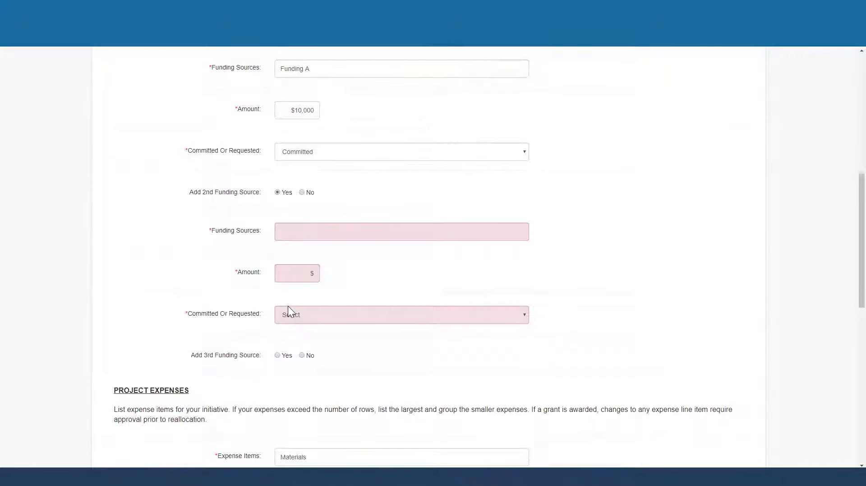
scroll(288, 306, "down", 4)
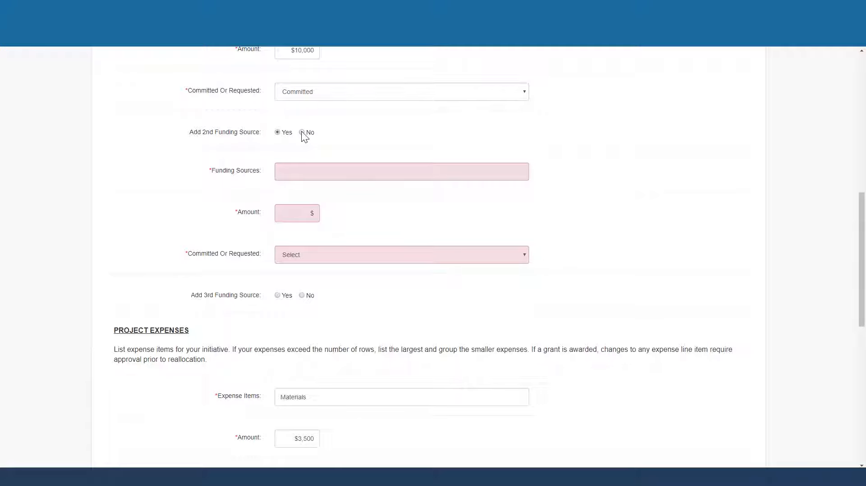
Set the Add 2nd Funding Source answer back to No.
right_click(319, 135)
left_click(310, 126)
left_click(302, 132)
Set the Materials expense amount to $4,000 and rerun the income and expense calculation.
scroll(289, 175, "down", 3)
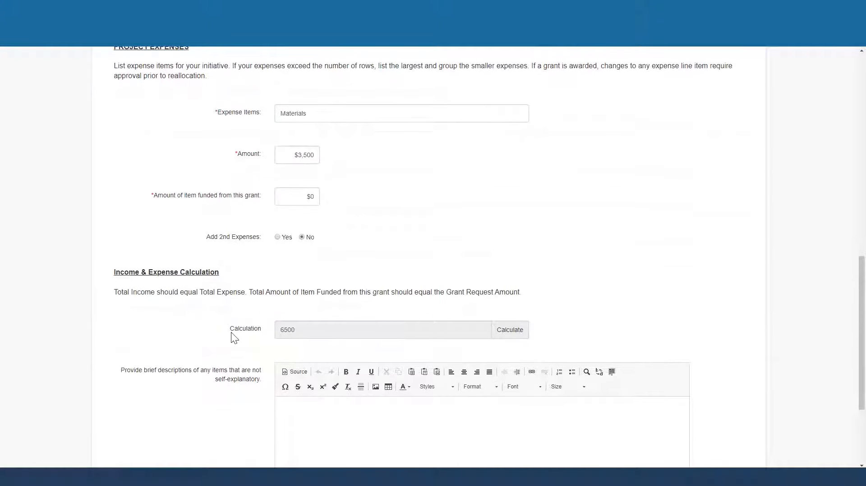
left_click(292, 157)
key("BackSpace")
type("4000")
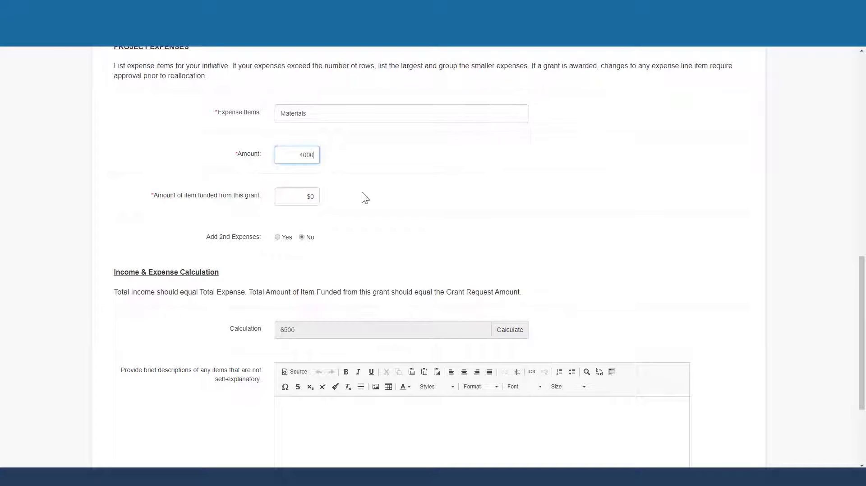
left_click(515, 332)
Go back from the Program Budget section to the 2020 - 2021 Community Investment Grant application dashboard.
scroll(422, 261, "up", 9)
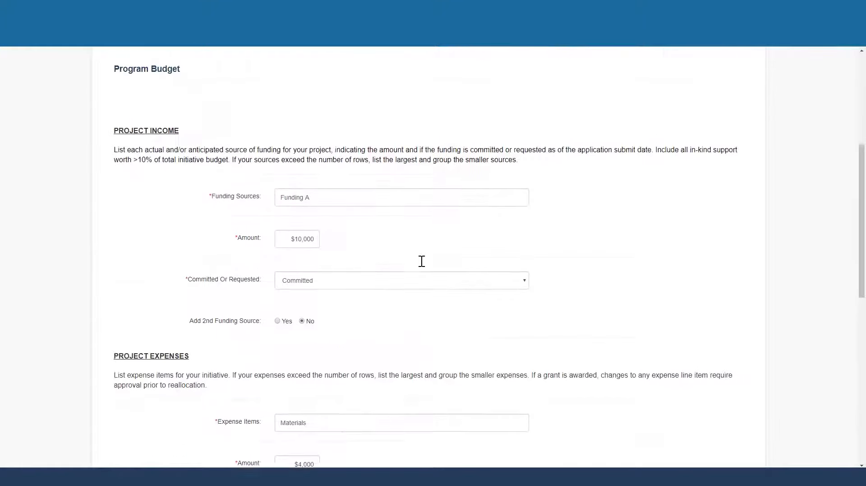
scroll(421, 262, "up", 4)
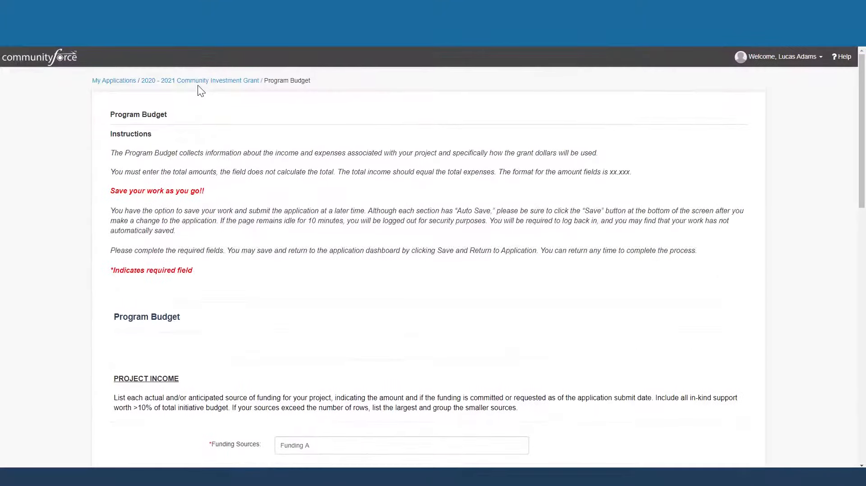
left_click(197, 84)
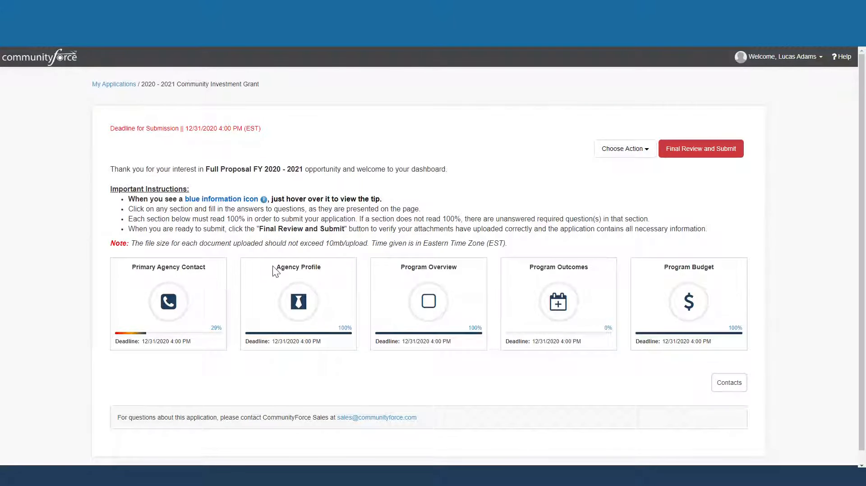
left_click_drag(277, 267, 300, 270)
left_click(313, 274)
Open the account's Manage Members page, view the blank Create User form, and exit it without creating a user.
left_click(750, 59)
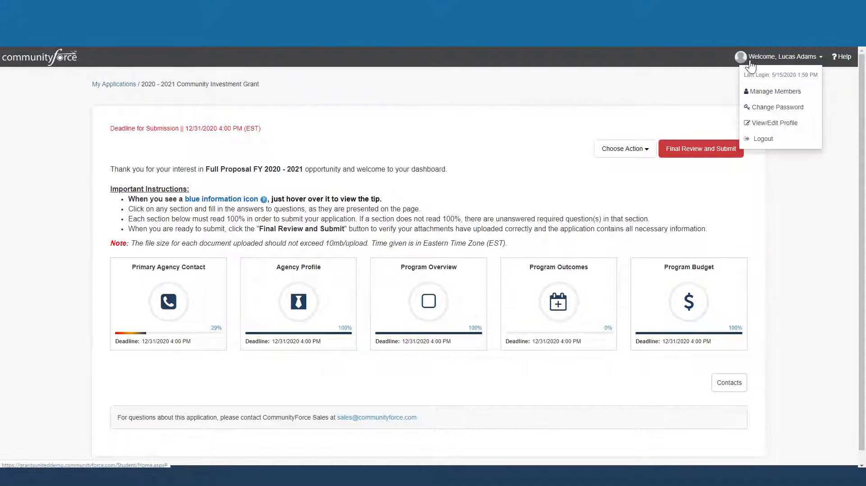
left_click(757, 93)
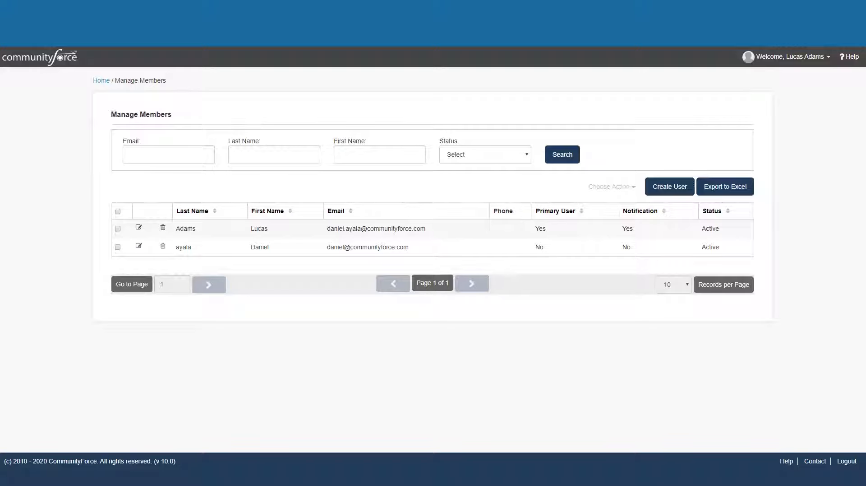
left_click(673, 187)
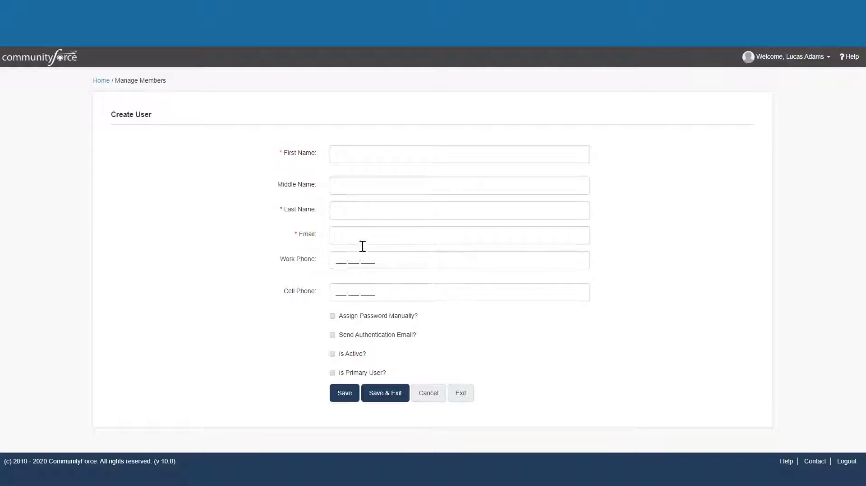
left_click(458, 394)
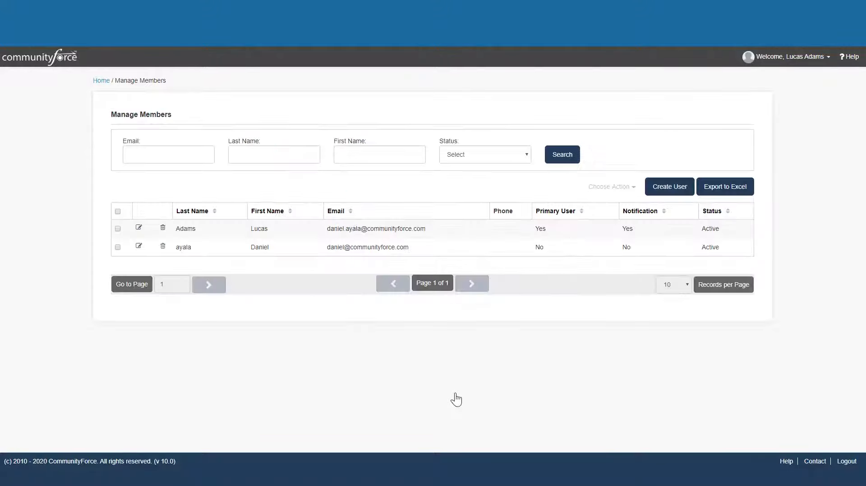
Return to the home page and open the 2020 - 2021 Youth Empowerment application from My Applications.
left_click(103, 82)
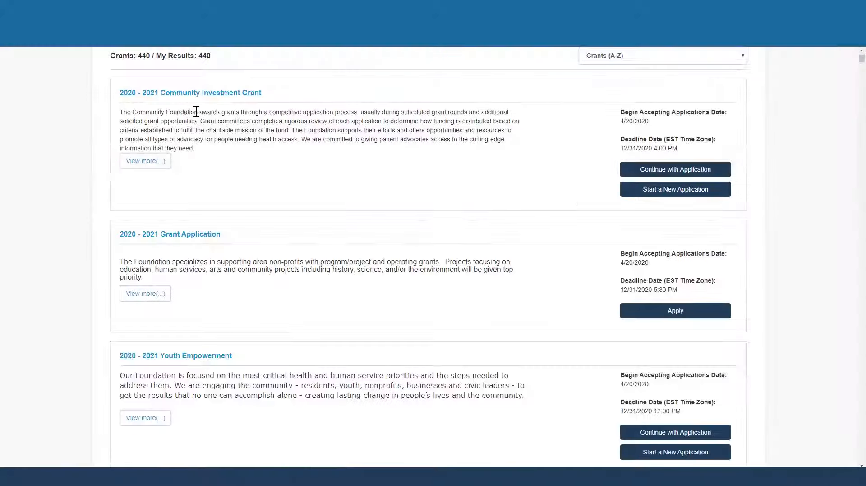
left_click(197, 105)
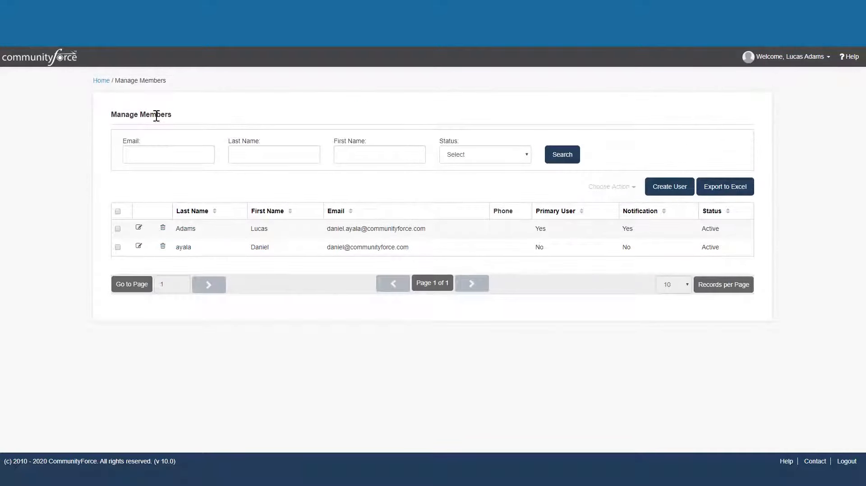
left_click(102, 82)
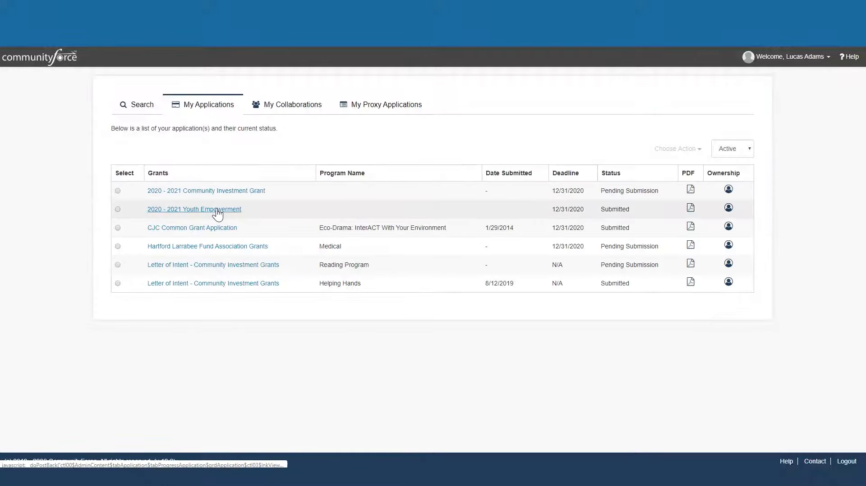
left_click(217, 210)
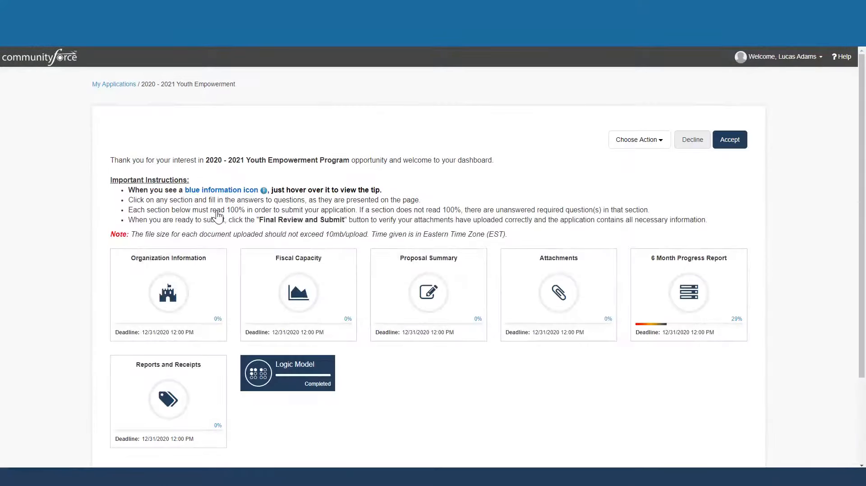
Open the 6 Month Progress Report section of the 2020 - 2021 Youth Empowerment application.
left_click_drag(651, 258, 730, 267)
left_click(731, 269)
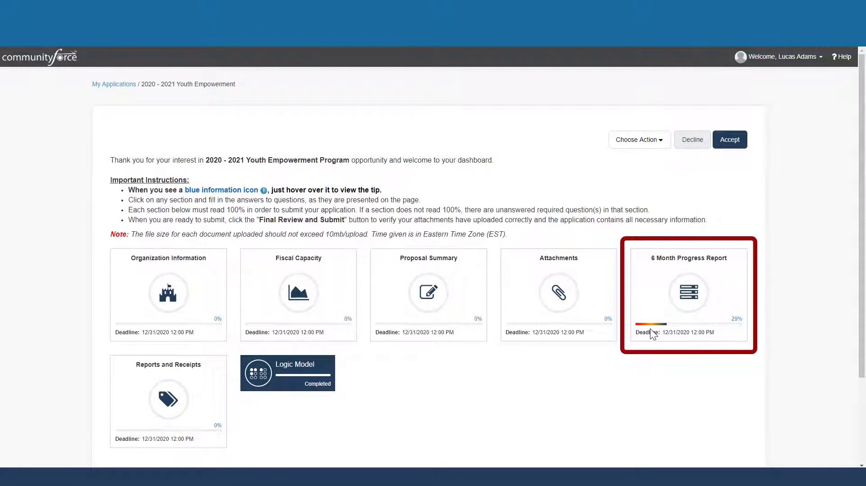
left_click_drag(647, 333, 711, 334)
left_click(711, 334)
left_click(690, 293)
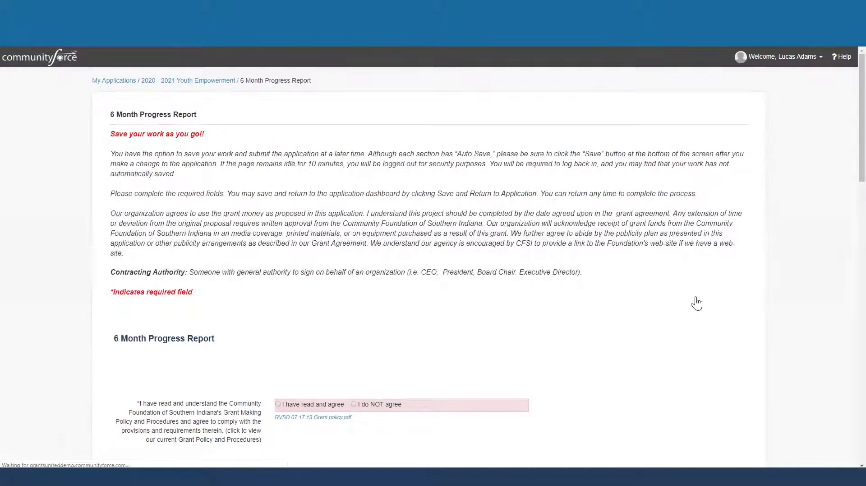
Examine the 6 Month Progress Report instructions and questions, and return to the 2020 - 2021 Youth Empowerment dashboard.
scroll(233, 295, "down", 3)
scroll(230, 297, "down", 2)
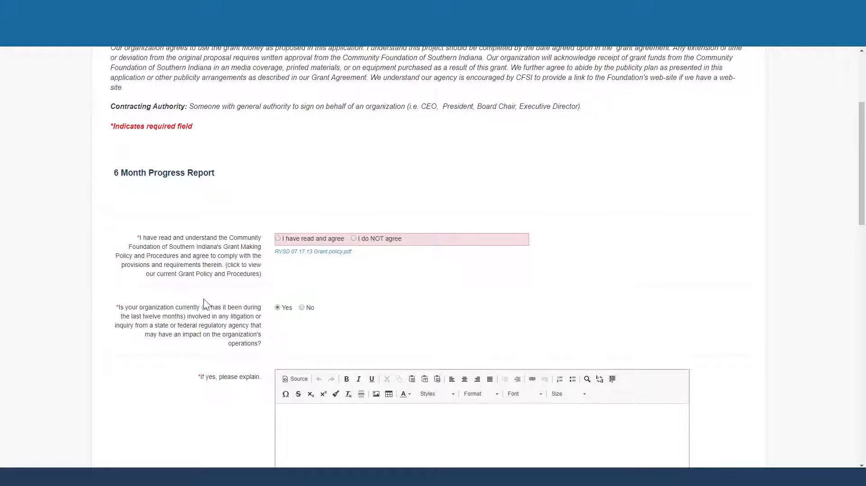
scroll(206, 292, "down", 1)
scroll(211, 300, "down", 2)
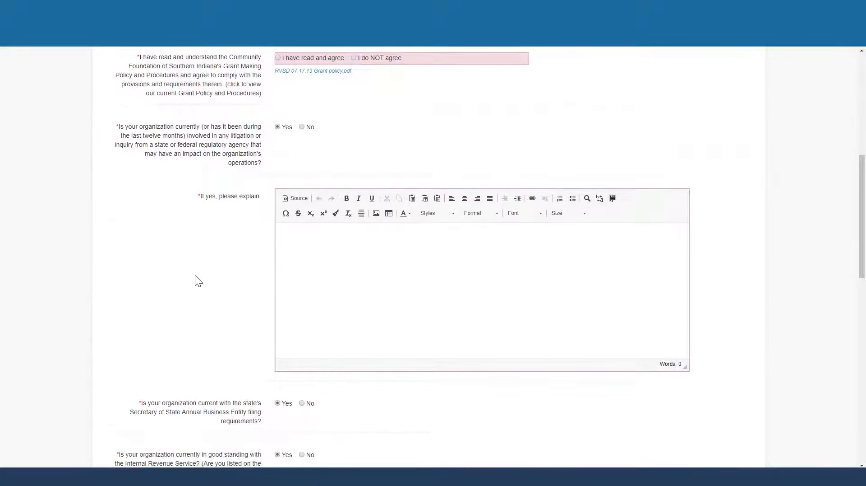
scroll(196, 279, "down", 3)
scroll(198, 281, "up", 3)
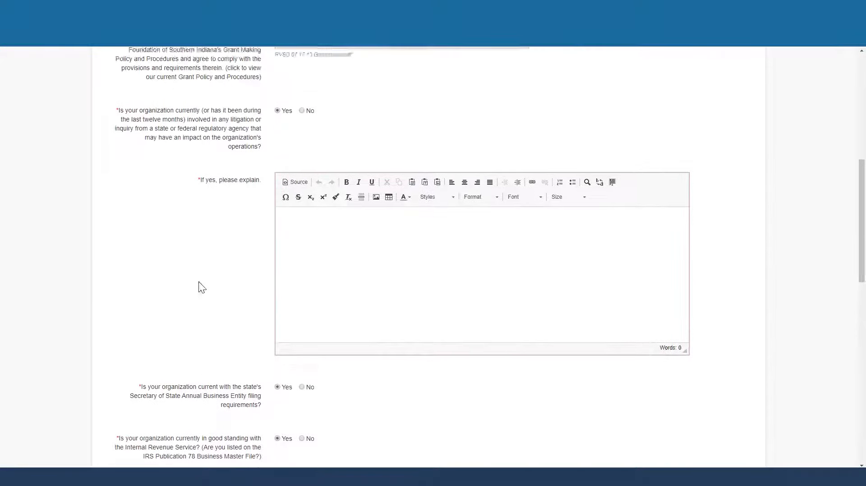
scroll(198, 282, "up", 5)
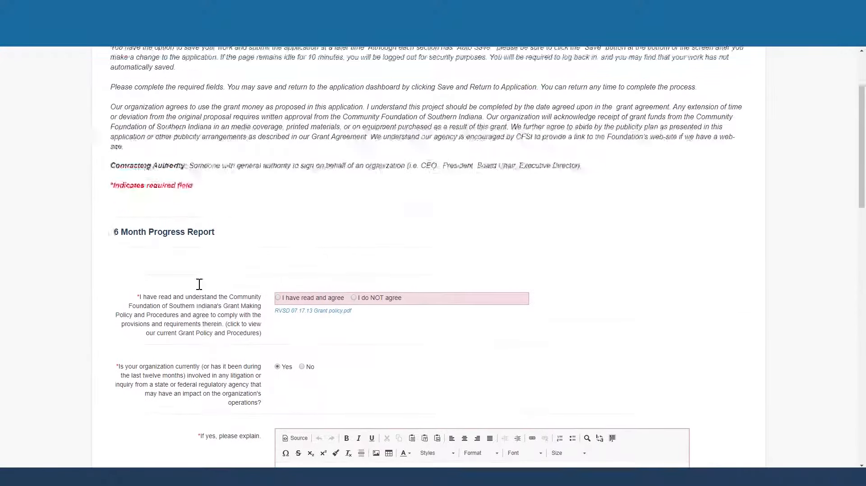
scroll(199, 284, "up", 3)
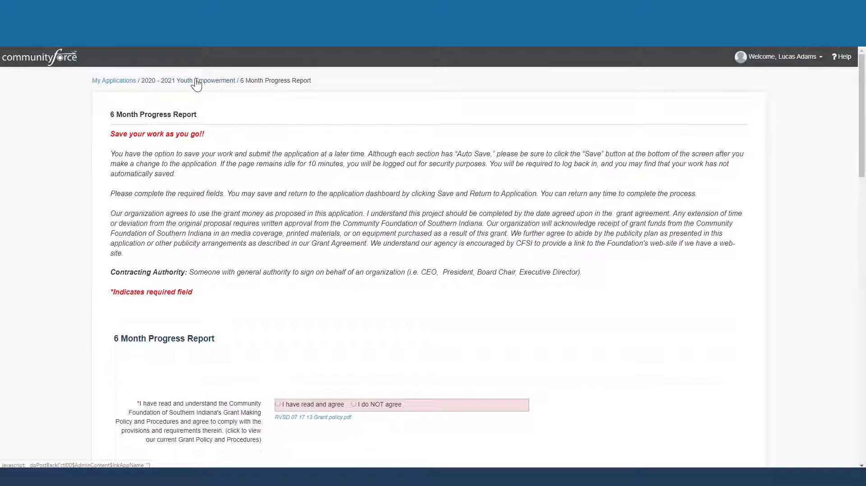
left_click(197, 83)
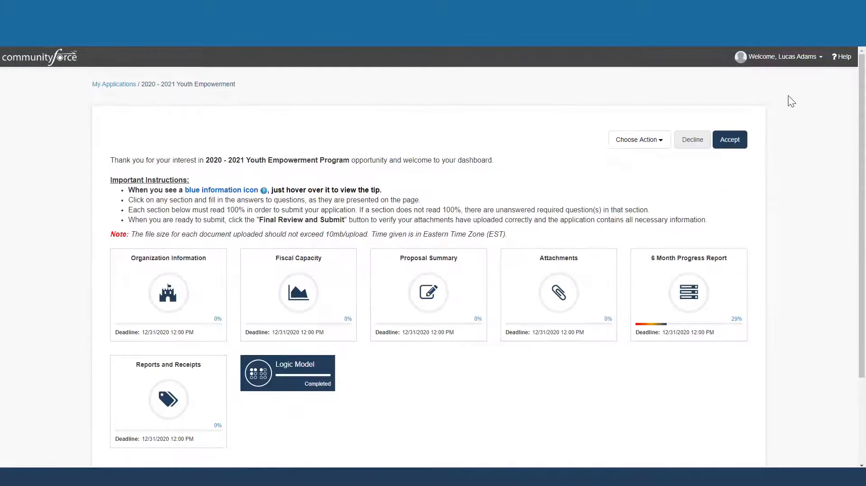
Log out of the applicant account and log in to the CommunityForce Support administrator account.
left_click(776, 57)
left_click(762, 137)
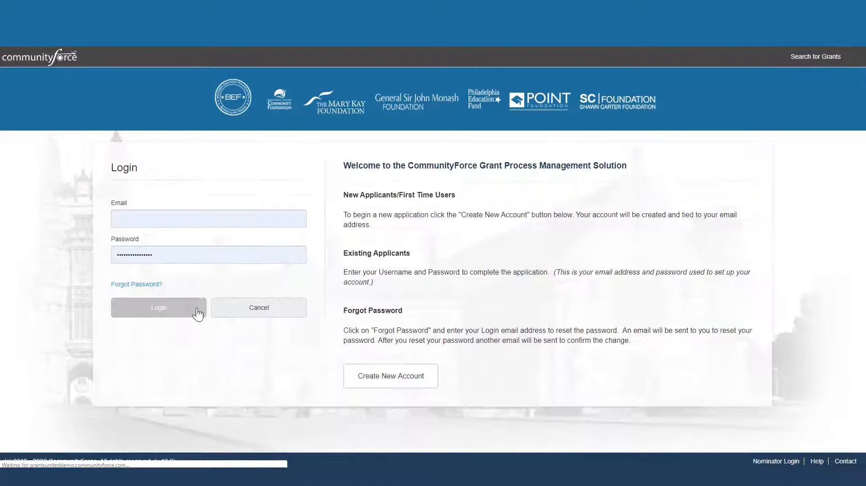
left_click(199, 310)
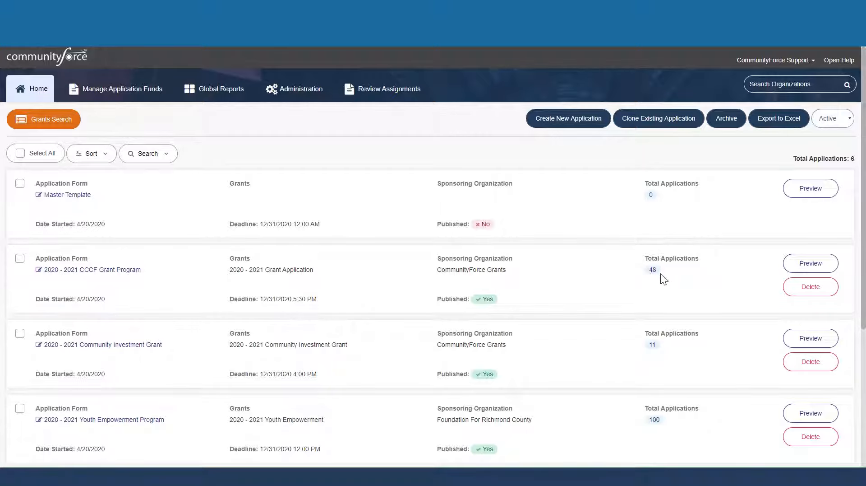
Open the applicant list of the 2020 - 2021 Youth Empowerment Program and filter it by Pending Submission status.
left_click(134, 418)
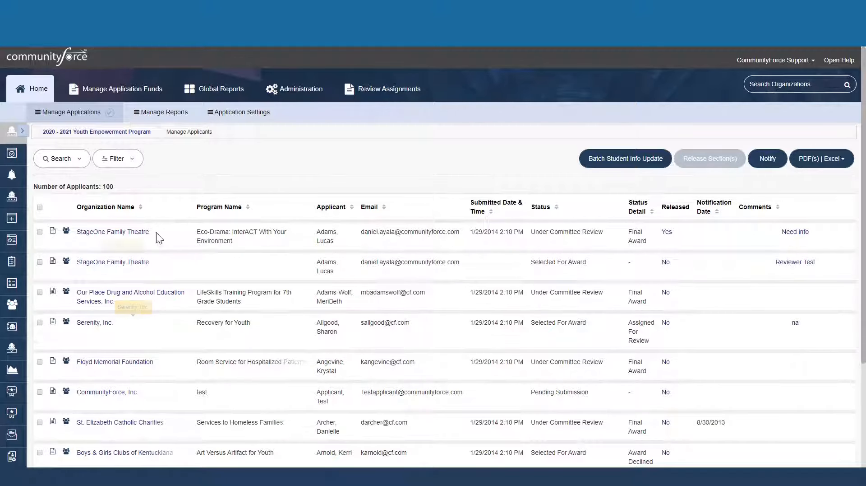
double_click(111, 187)
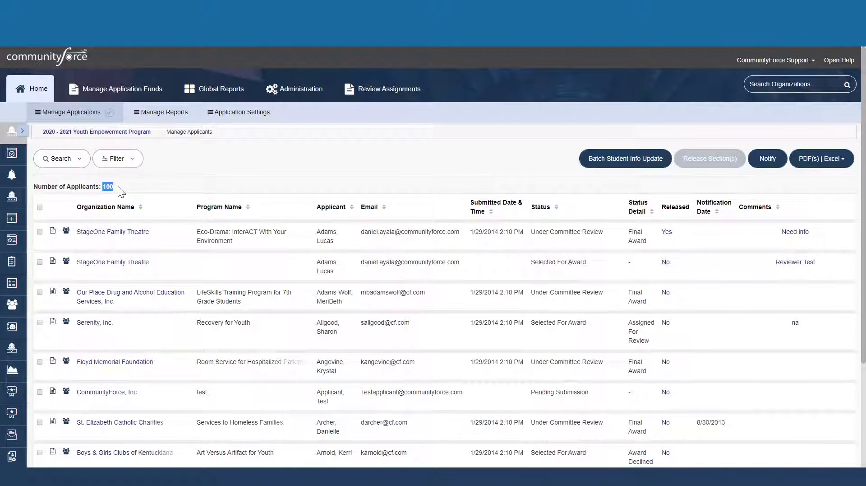
left_click(119, 186)
left_click(128, 159)
left_click(96, 229)
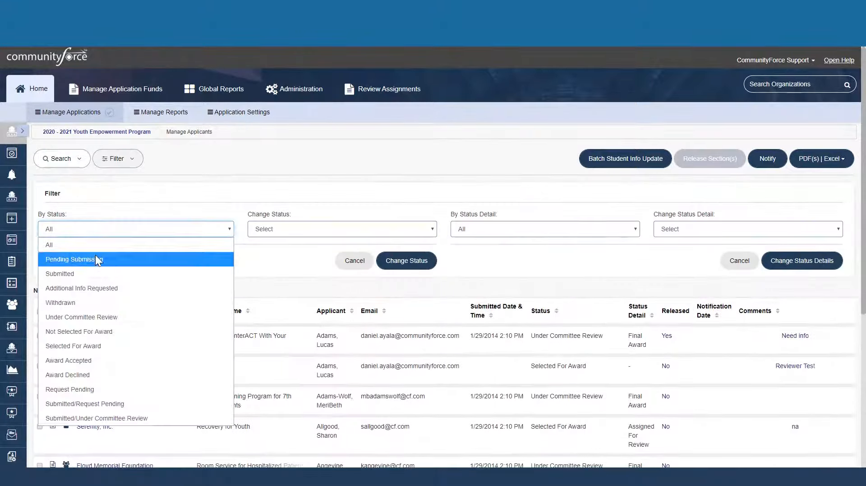
left_click(96, 259)
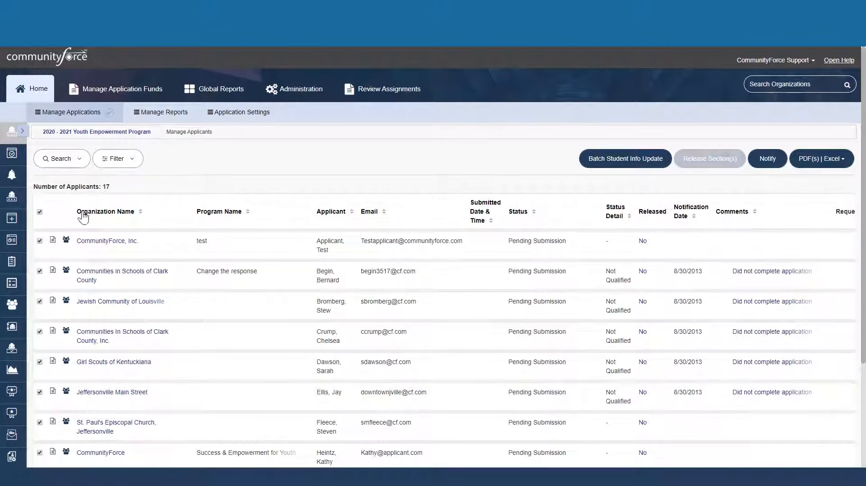
Start a notification to all the filtered applicants, view the email templates, enter the body "Create email here", and close it without sending.
left_click(767, 159)
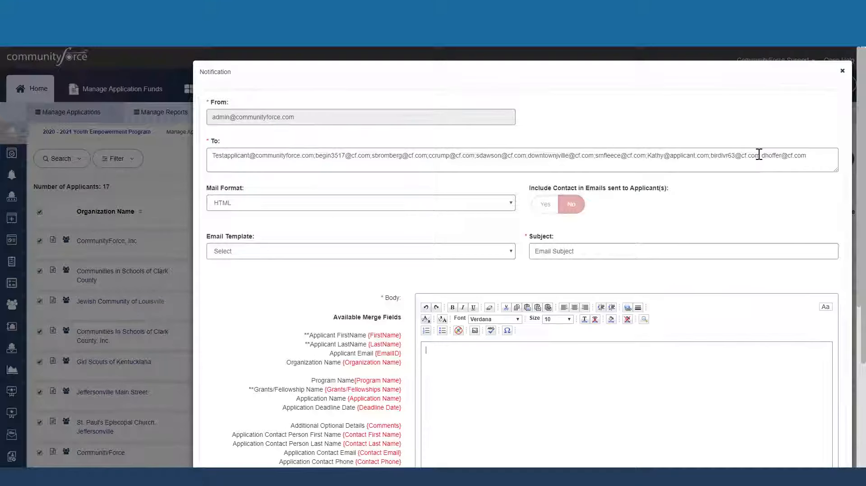
scroll(496, 222, "down", 1)
left_click(483, 192)
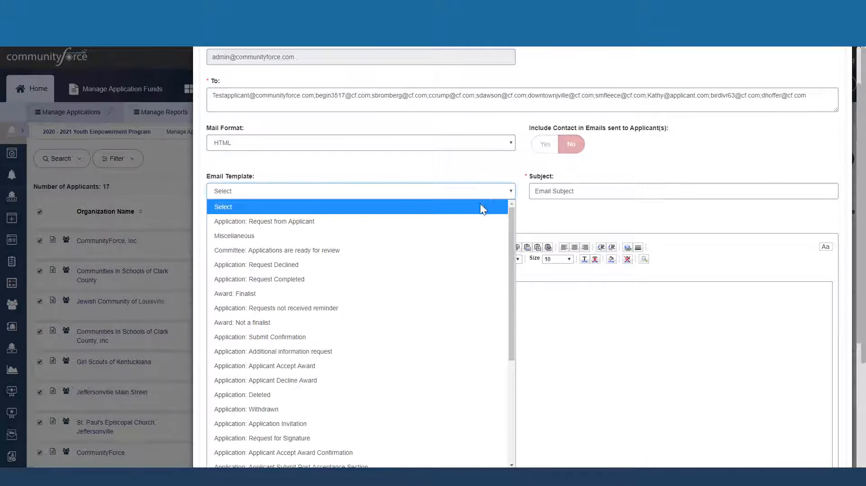
left_click(534, 223)
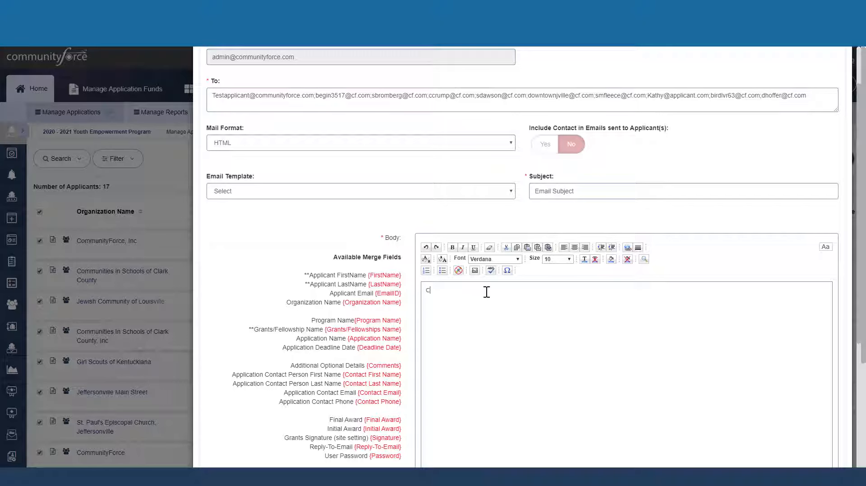
type("Create email here")
scroll(361, 285, "up", 2)
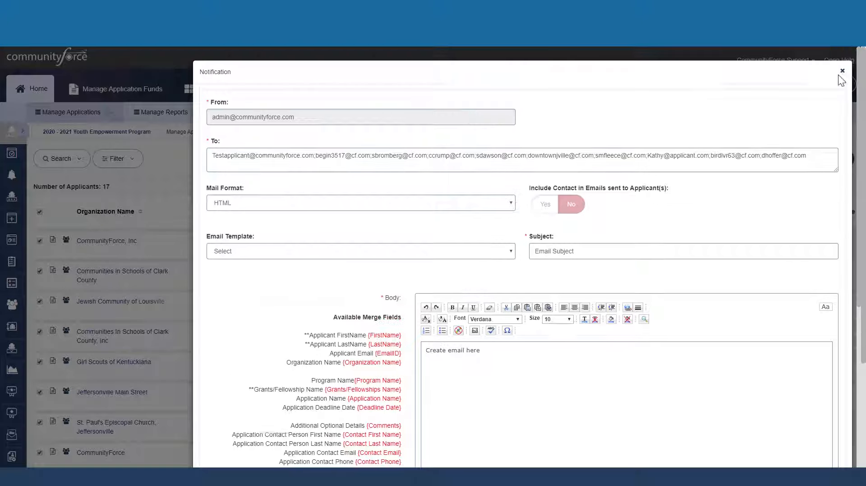
left_click(842, 77)
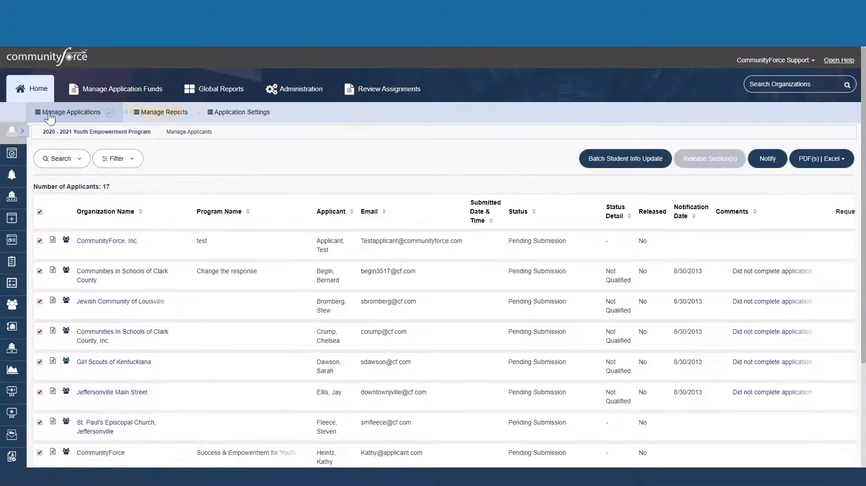
In the Notification Center, start a scheduled notification with application status Pending Submission and date May 25, 2020.
mouse_move(26, 152)
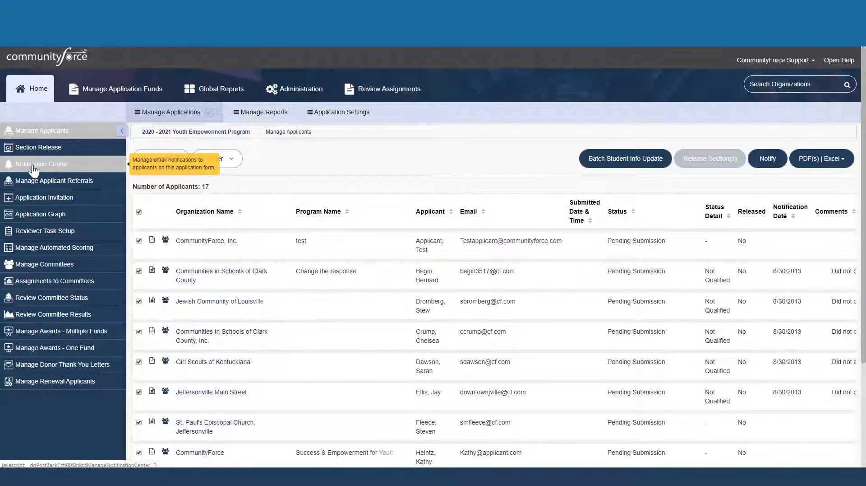
left_click(58, 170)
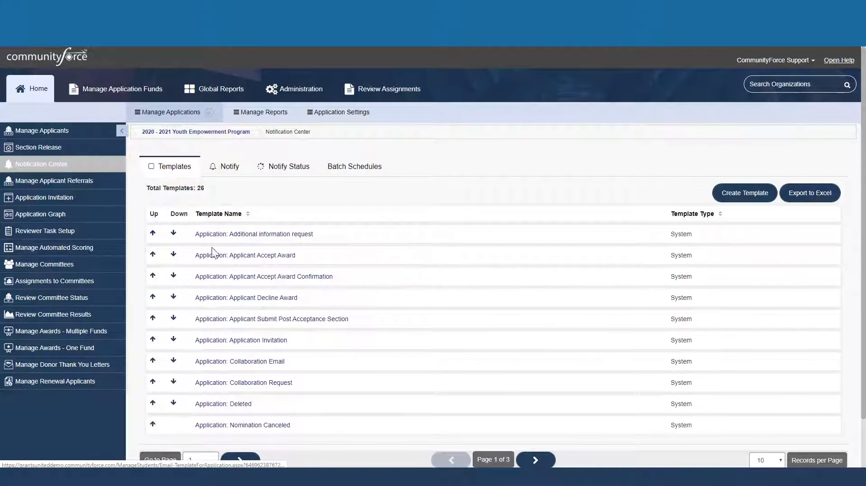
left_click(216, 168)
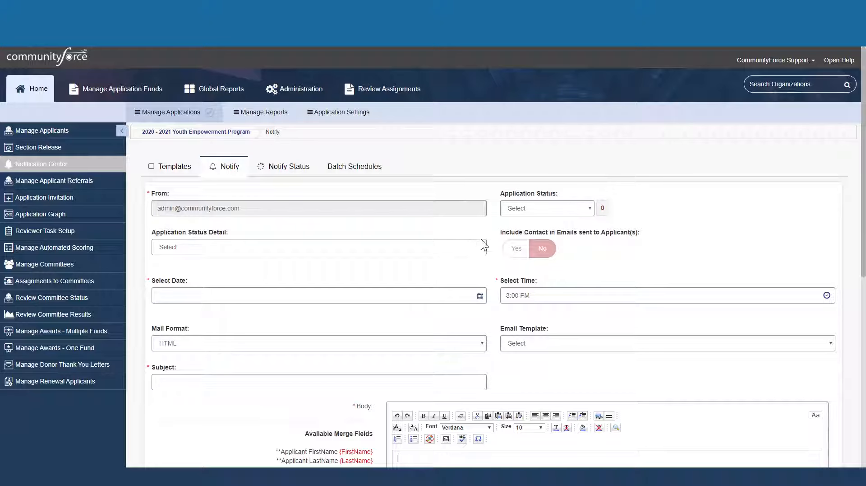
left_click(535, 207)
left_click(540, 234)
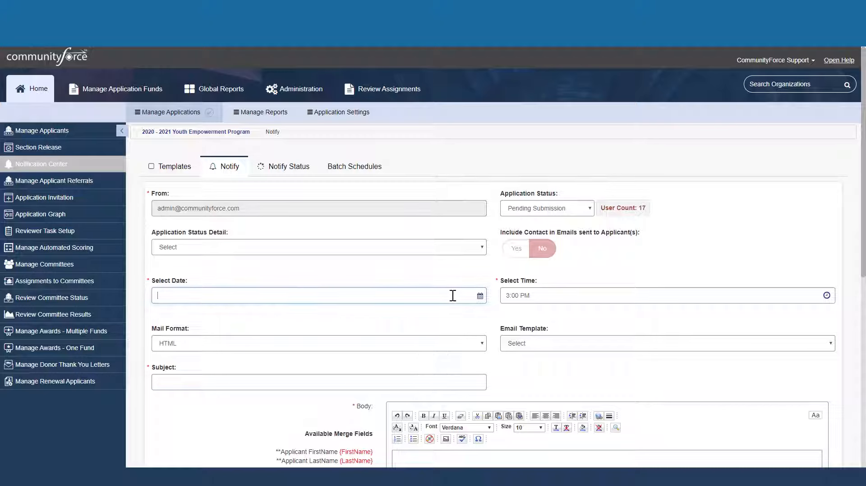
left_click(480, 295)
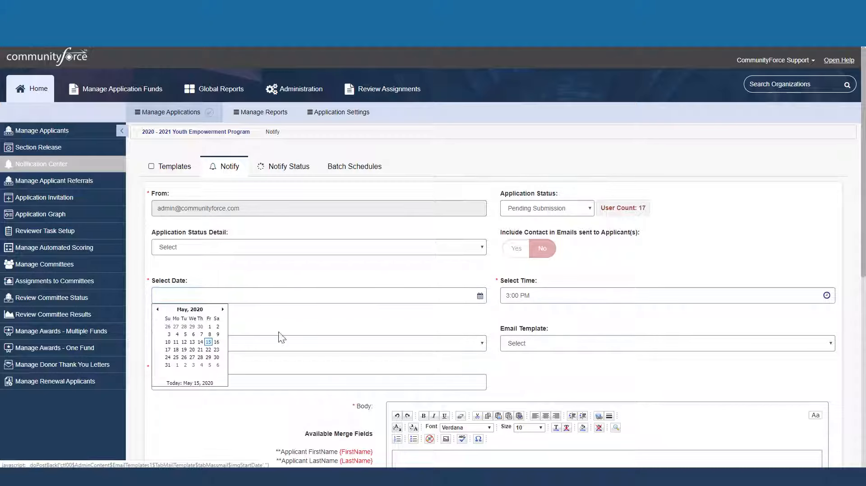
left_click(176, 357)
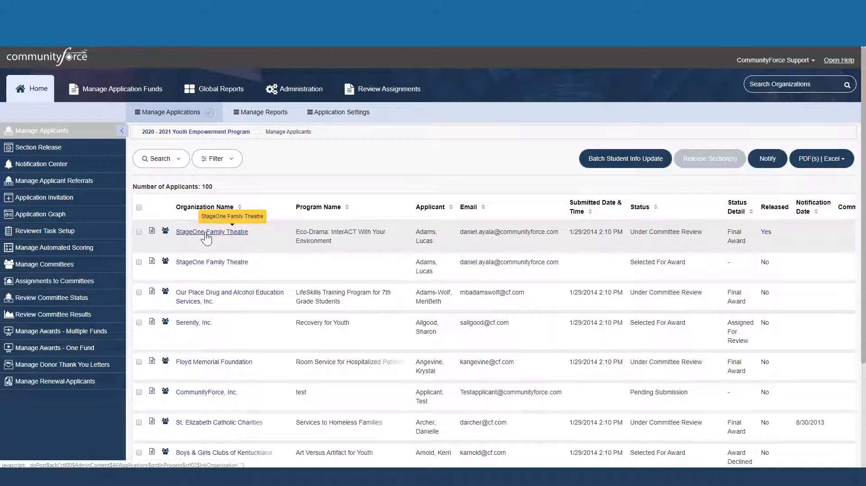
View the sections of StageOne Family Theatre's Eco-Drama application and go back to the applicant list.
left_click(206, 233)
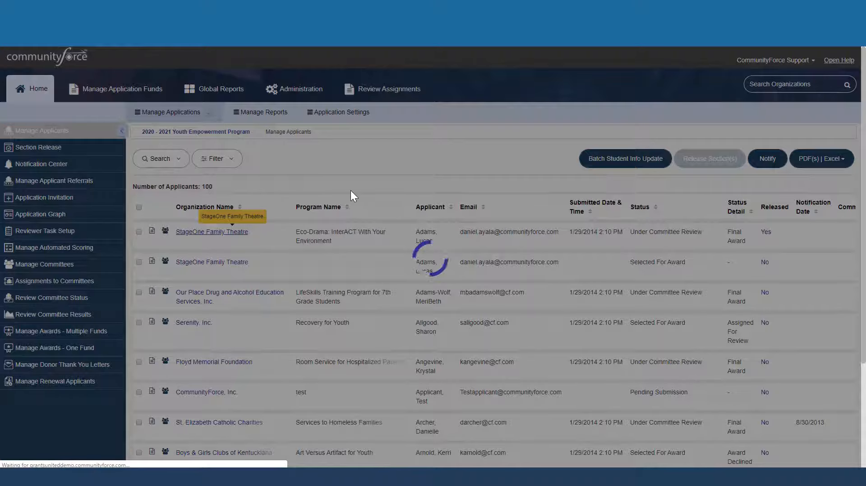
scroll(351, 190, "down", 2)
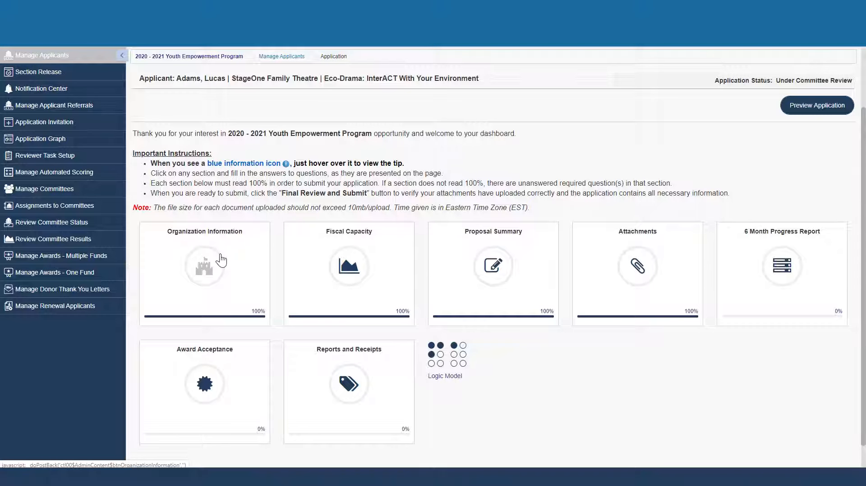
left_click(282, 57)
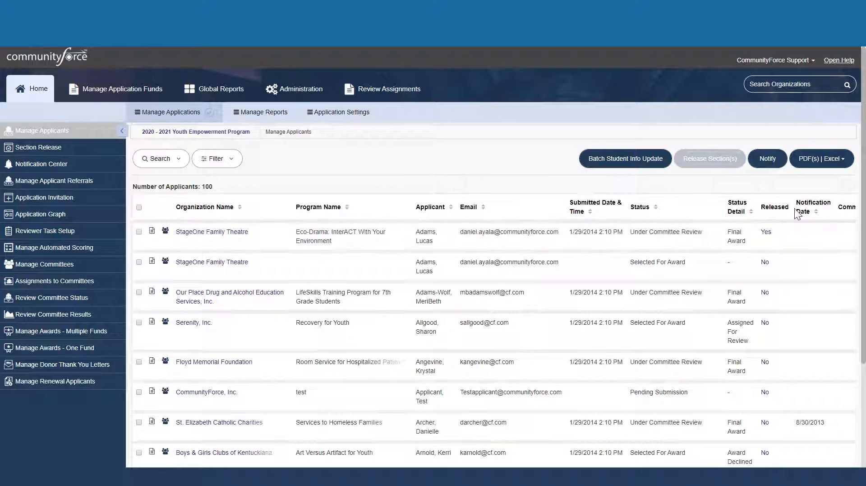
Open the section release settings for StageOne Family Theatre's Eco-Drama application, and select and deselect the 6 Month Progress Report.
left_click(767, 233)
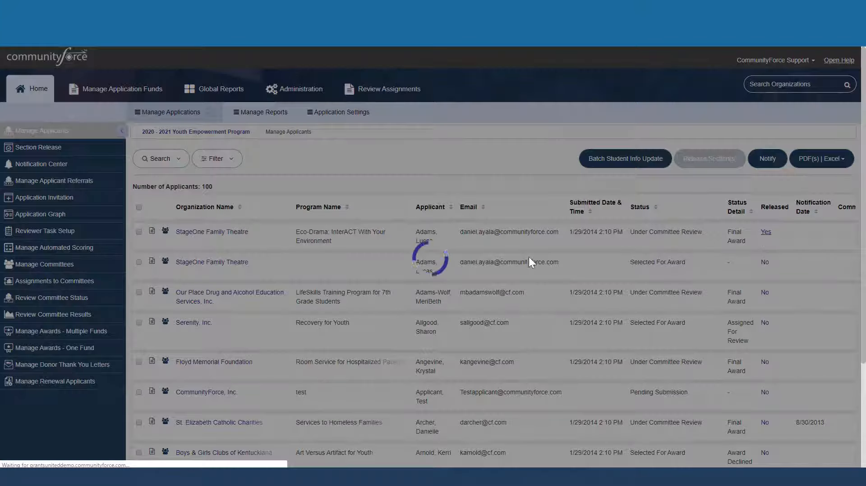
scroll(217, 243, "down", 1)
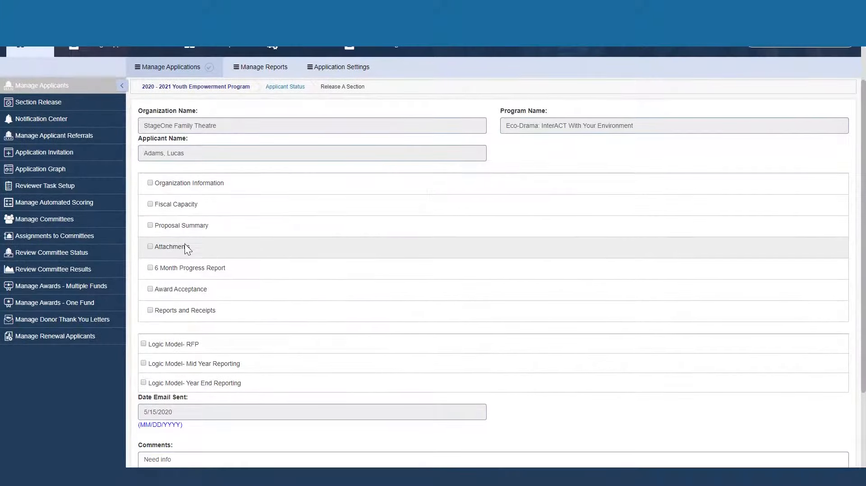
left_click(150, 268)
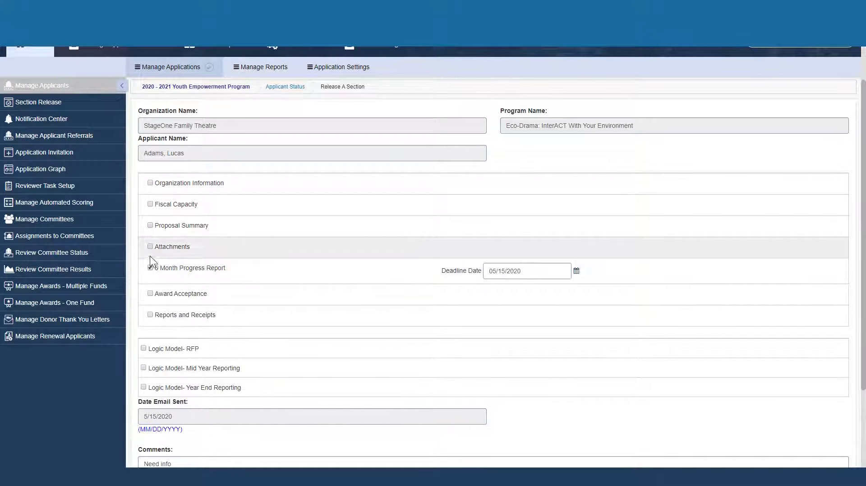
left_click(150, 268)
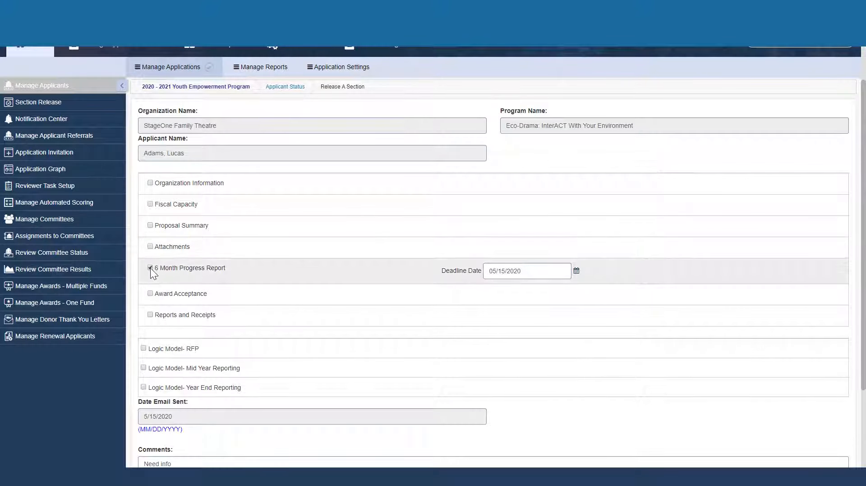
Select the Attachments section for release to the applicant and set its deadline date to 05/20/2020.
left_click(151, 247)
left_click(578, 251)
scroll(548, 304, "down", 1)
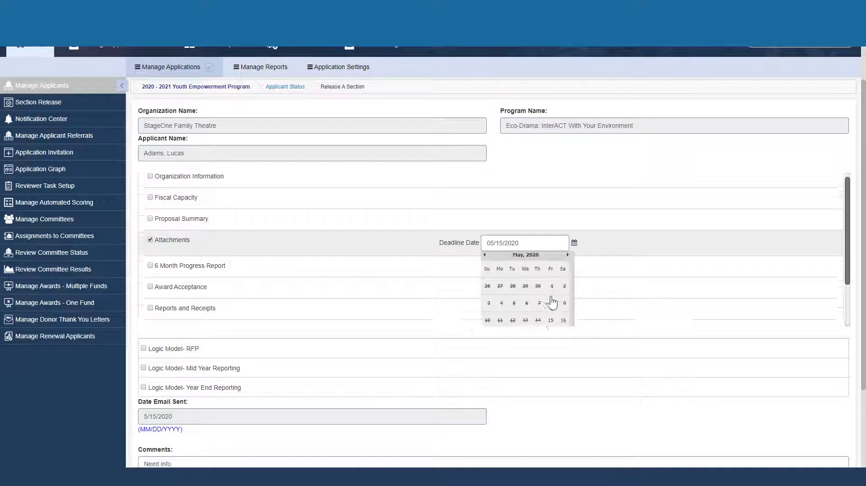
right_click(526, 300)
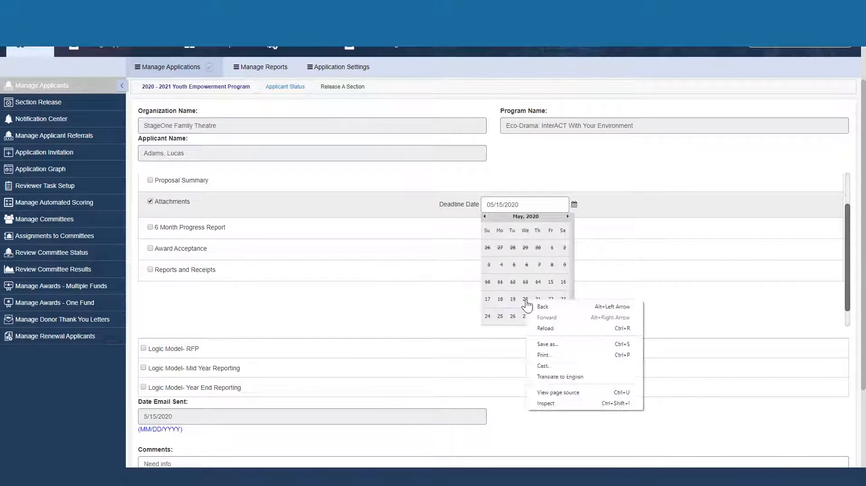
left_click(526, 300)
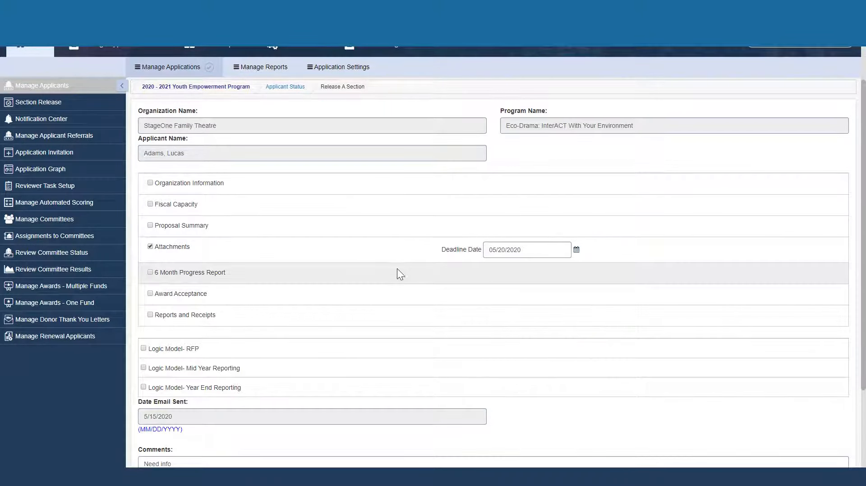
Replace the section release comment with "Please provide most recent 990" and preview the email.
scroll(397, 268, "down", 2)
left_click_drag(173, 388, 136, 388)
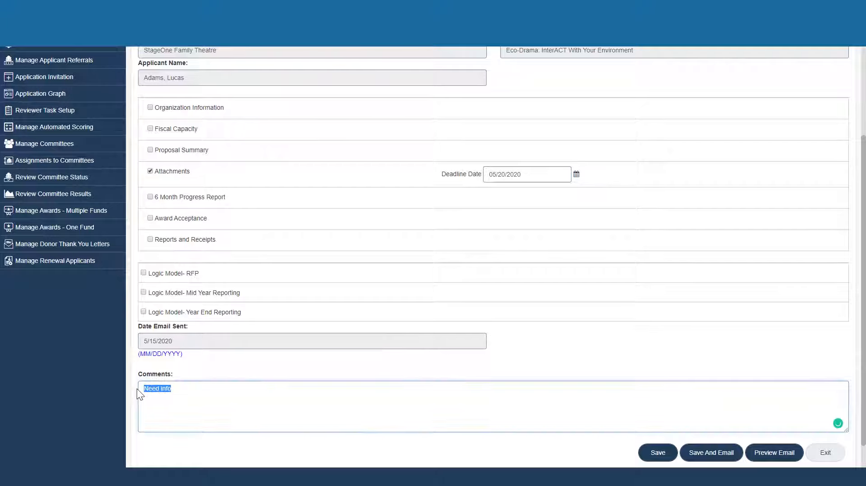
type("Please provide most recent 990")
left_click(778, 453)
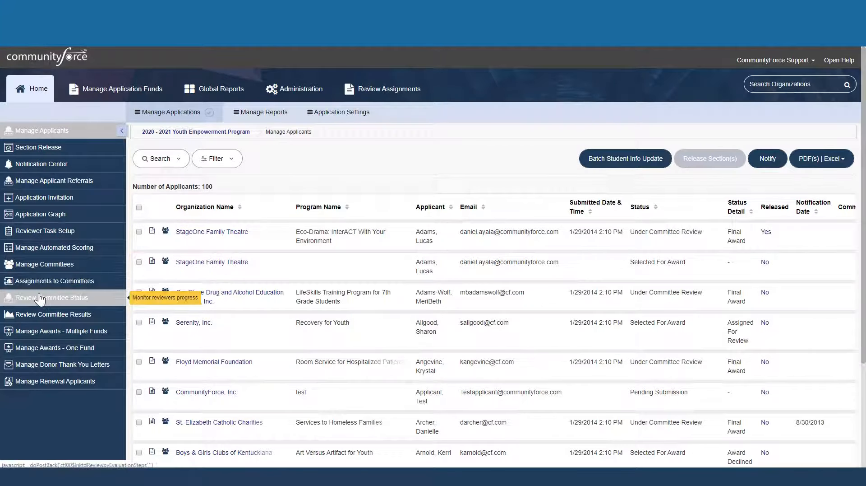
View the assigned members of the Allocation Committee and the Staff Committee in the committee management area.
left_click(37, 267)
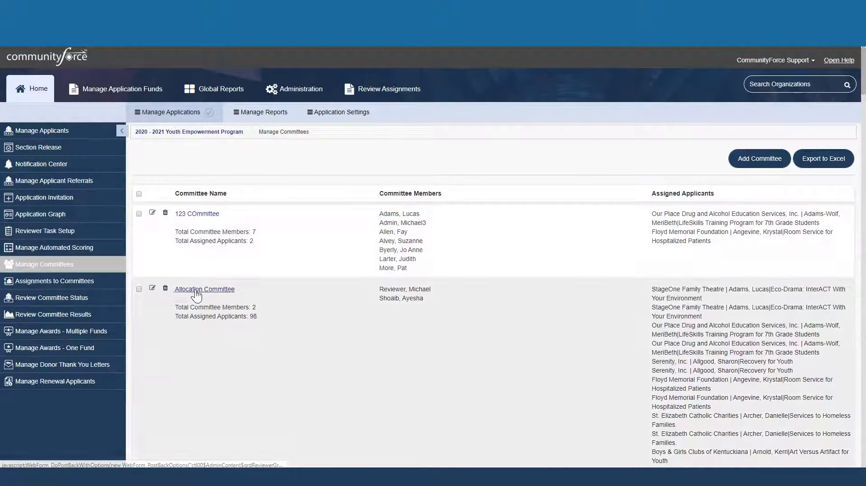
left_click(196, 289)
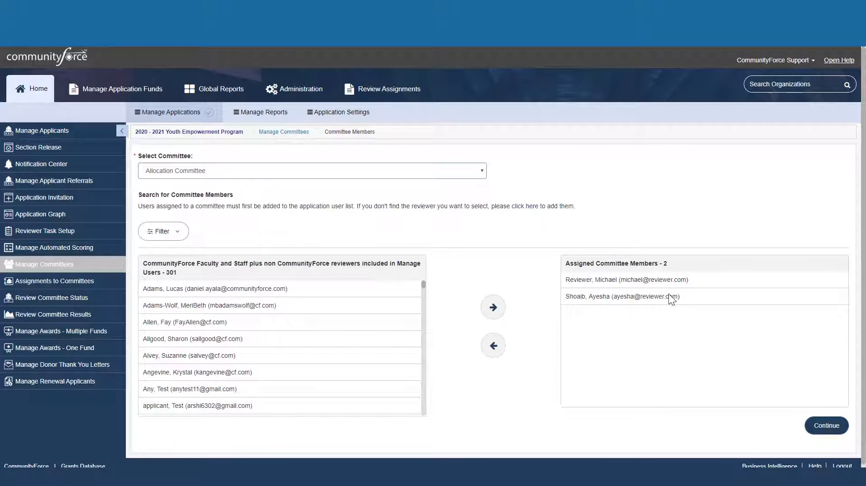
left_click(474, 172)
left_click(459, 201)
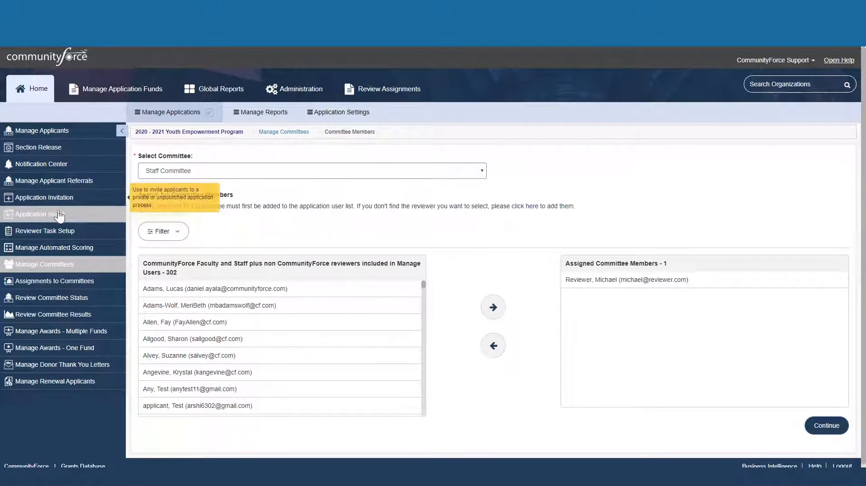
Open Reviewer Task Setup and look over the LOI Review, Initial Review by Staff, Committee Review and Final Review tasks.
left_click(52, 232)
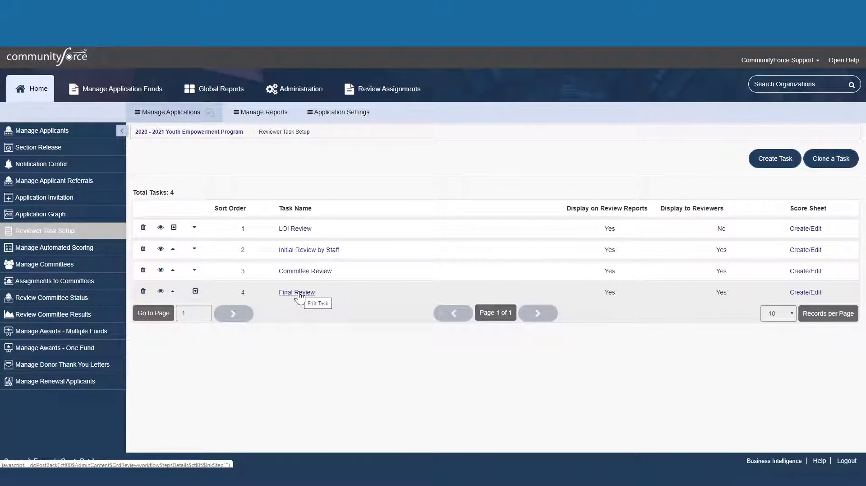
left_click_drag(319, 229, 280, 231)
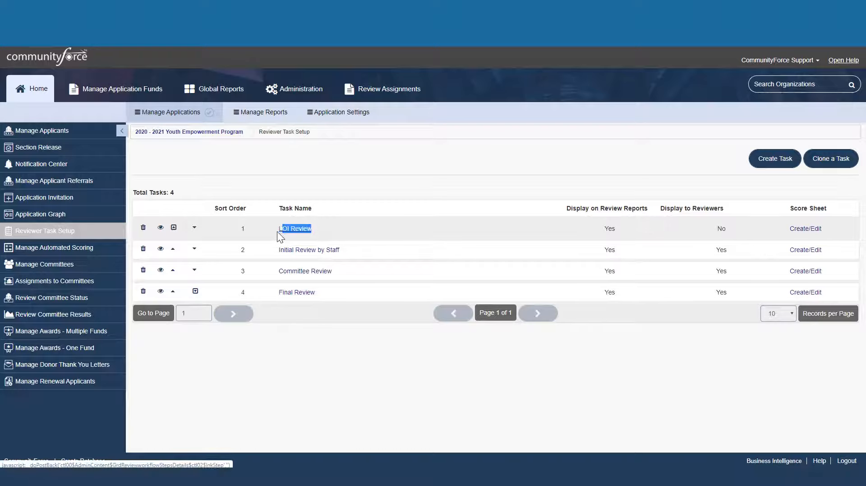
left_click_drag(340, 250, 277, 251)
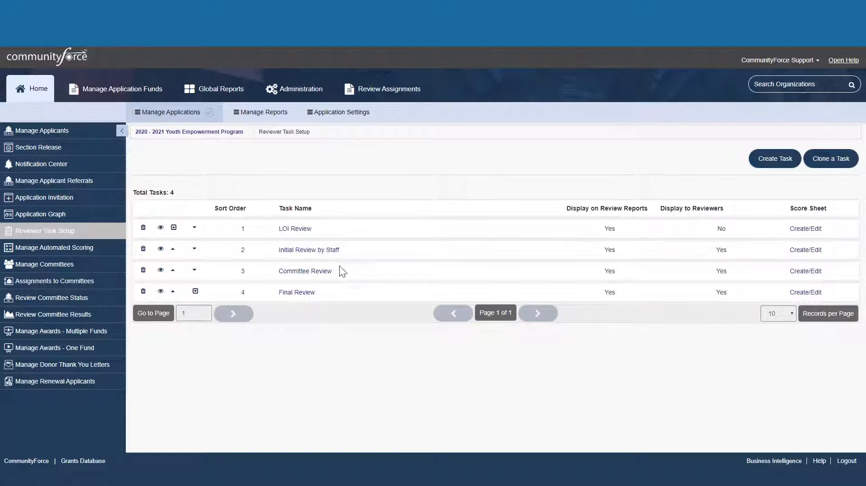
left_click_drag(333, 269, 317, 290)
left_click(286, 289)
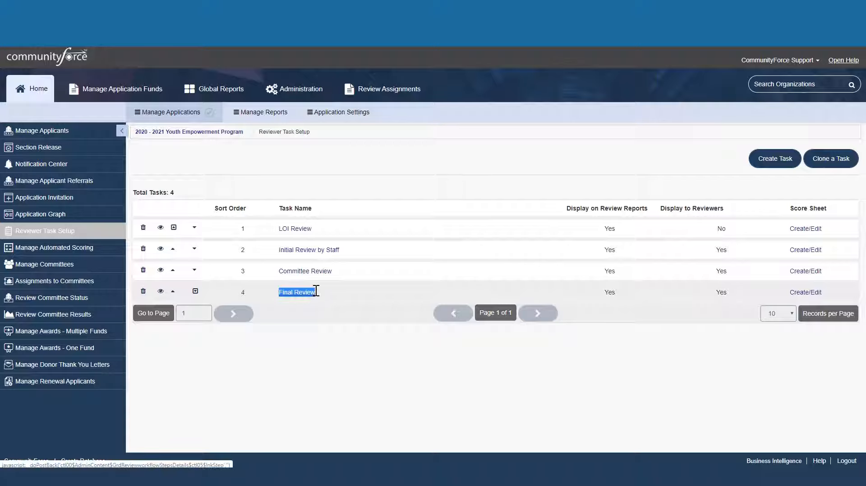
left_click(319, 291)
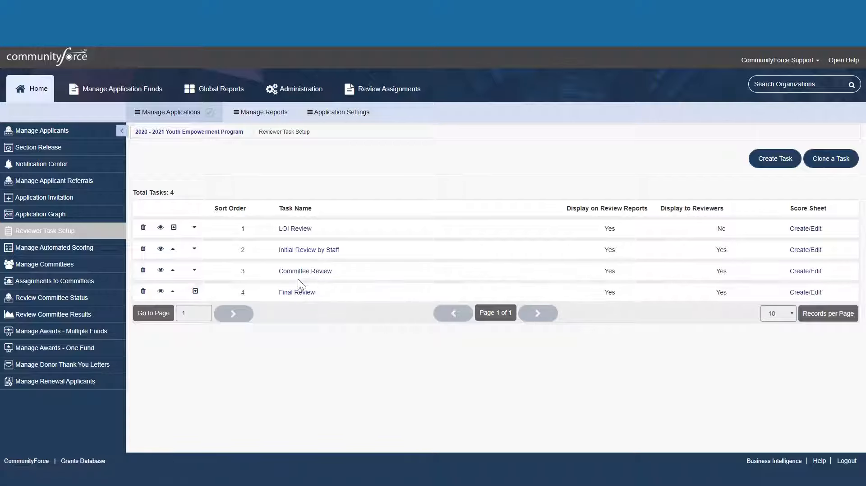
Preview the Committee Review task, examine its scoring questions and the Application Summary area, and close the preview.
left_click(161, 272)
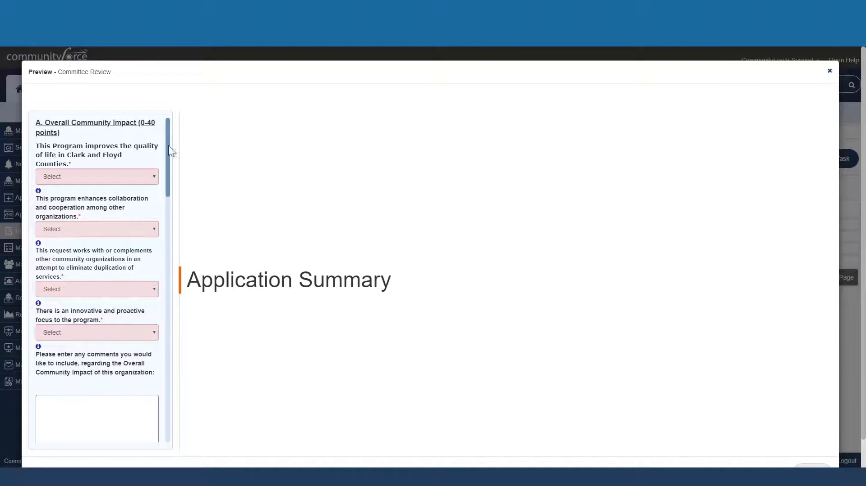
left_click_drag(60, 133, 29, 123)
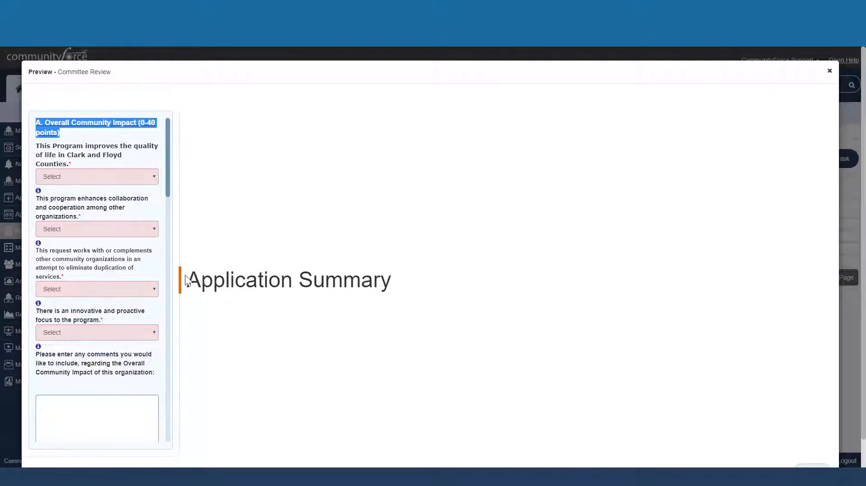
left_click(210, 280)
left_click_drag(210, 280, 257, 281)
left_click(205, 283)
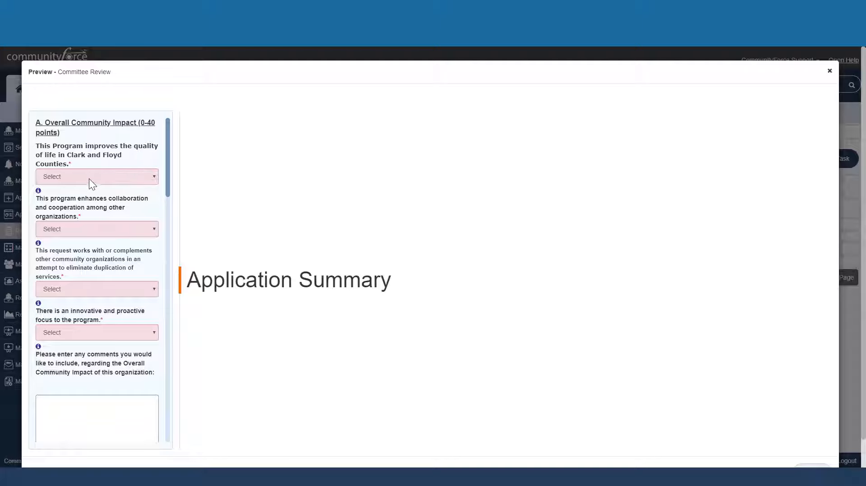
scroll(87, 190, "down", 5)
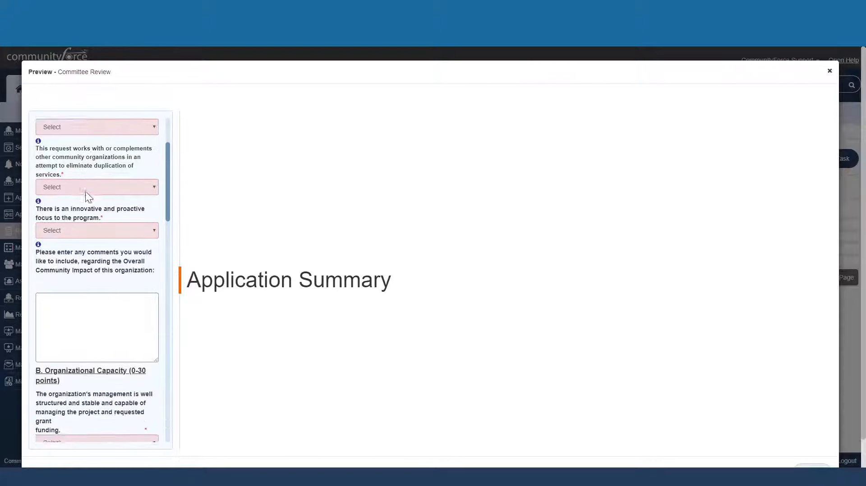
scroll(86, 195, "down", 4)
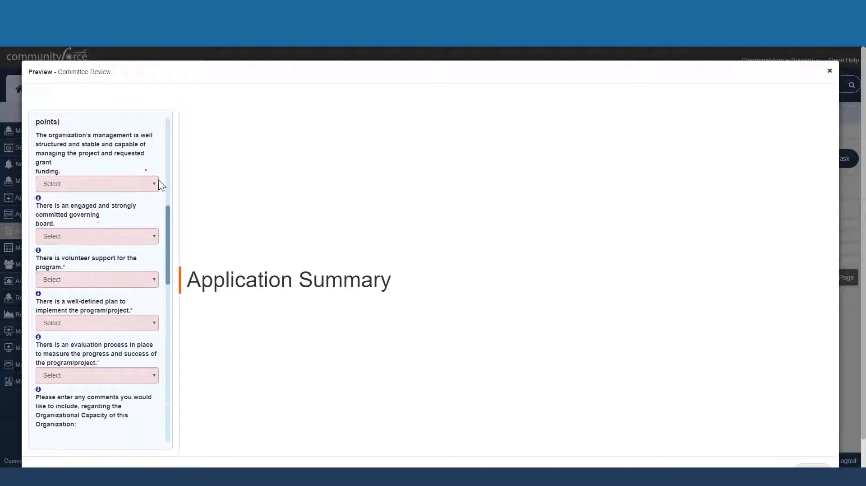
left_click(829, 71)
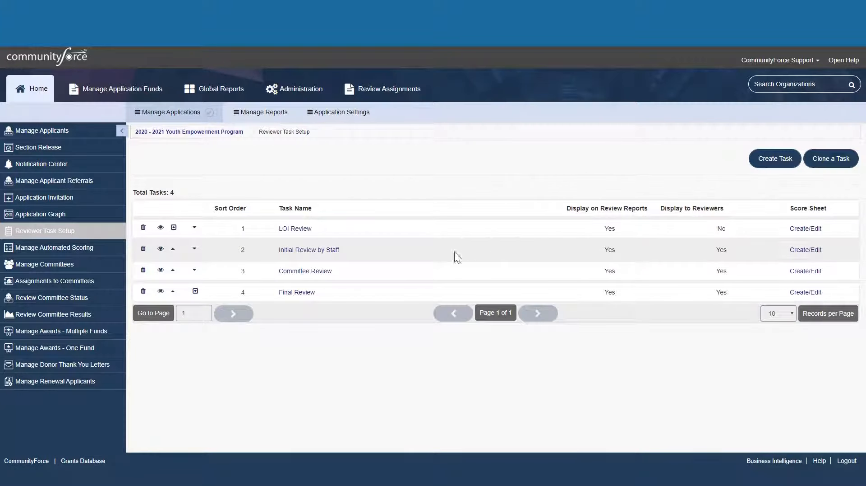
In the committee assignments, display the unassigned applicants for the Committee Review task and the members of the Grants Committee.
left_click(65, 285)
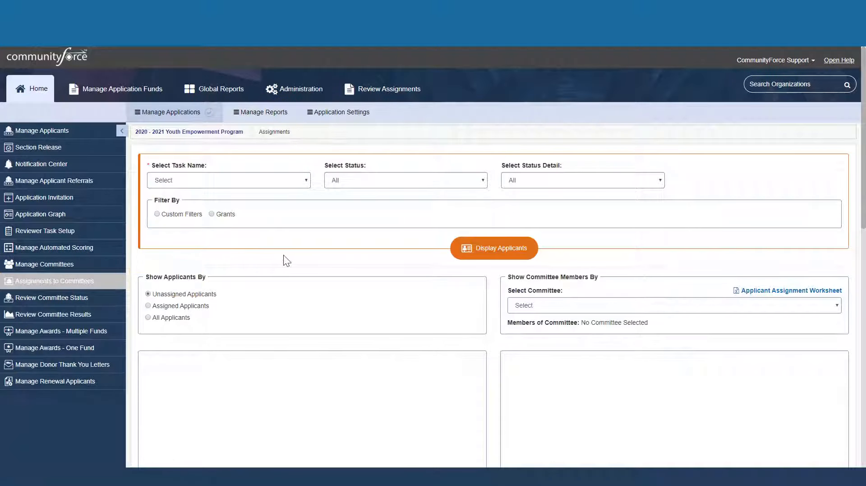
left_click(251, 182)
left_click(222, 241)
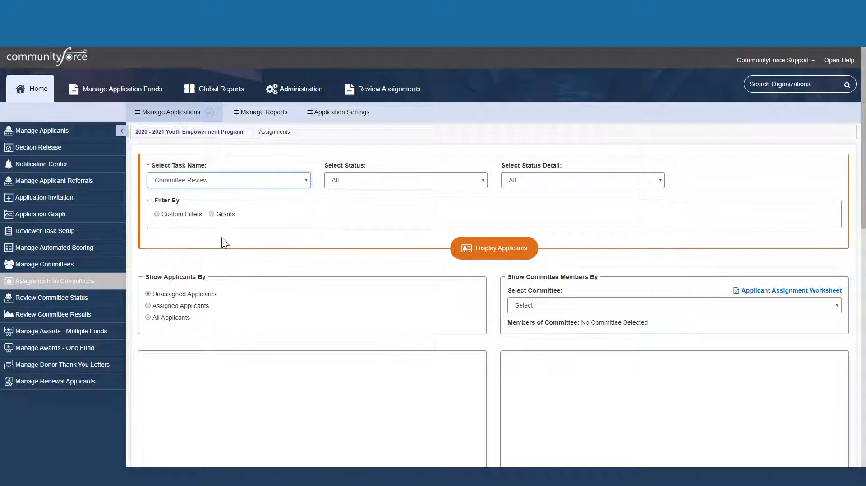
left_click(464, 256)
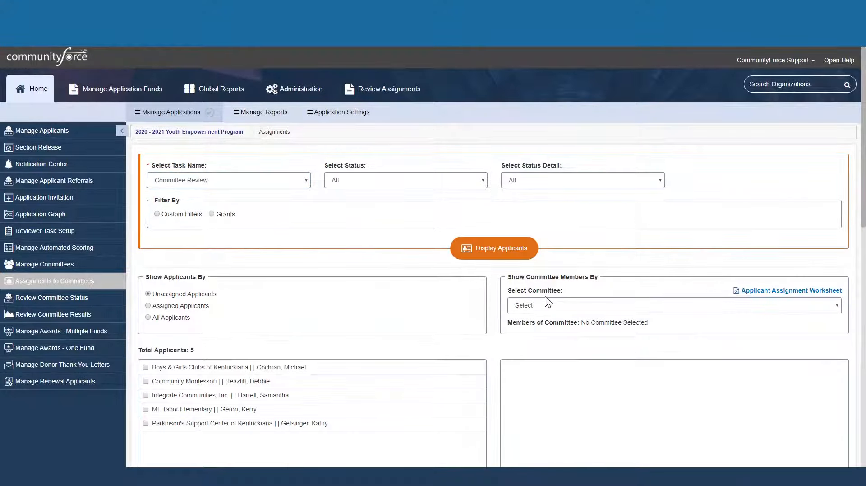
left_click(545, 300)
left_click(545, 163)
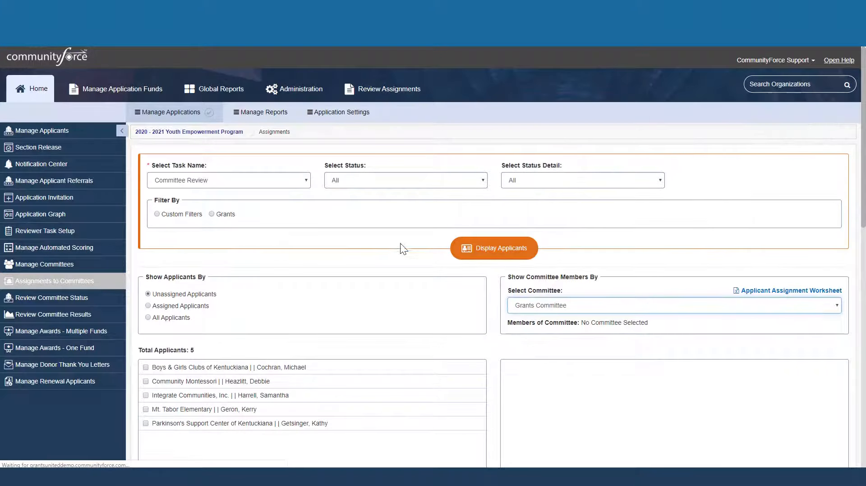
scroll(389, 251, "down", 2)
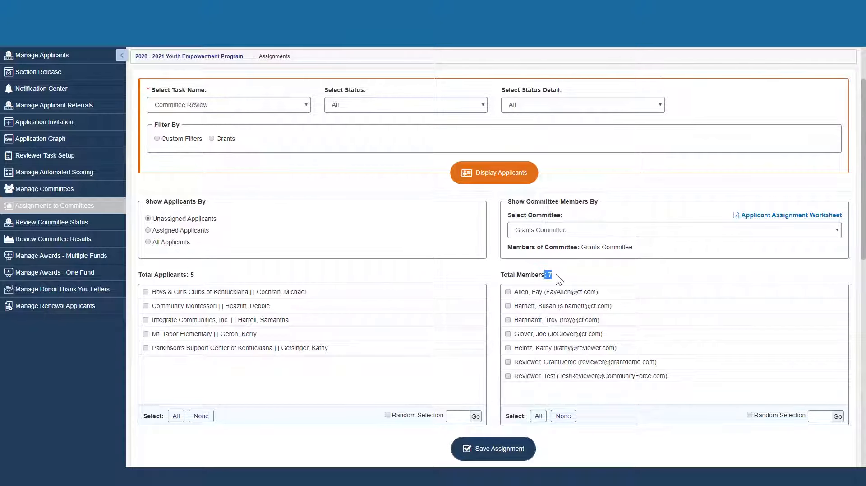
Select all unassigned applicants and all Grants Committee members for assignment.
left_click(176, 415)
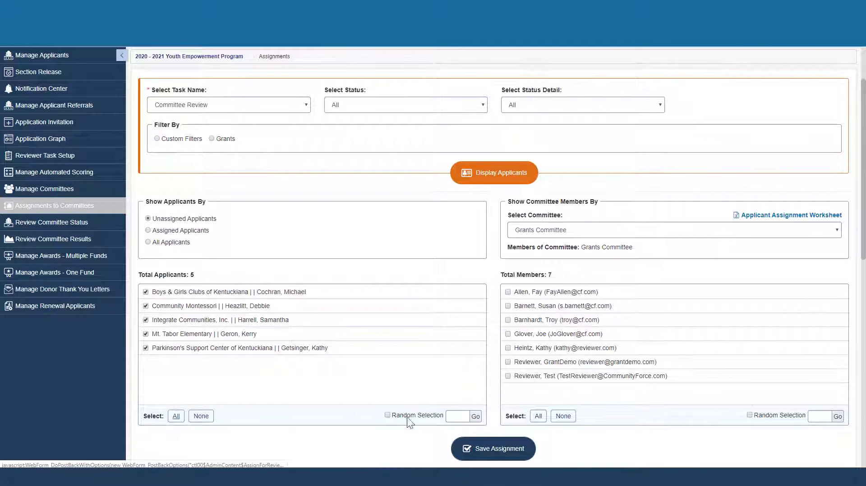
left_click(539, 416)
left_click(488, 452)
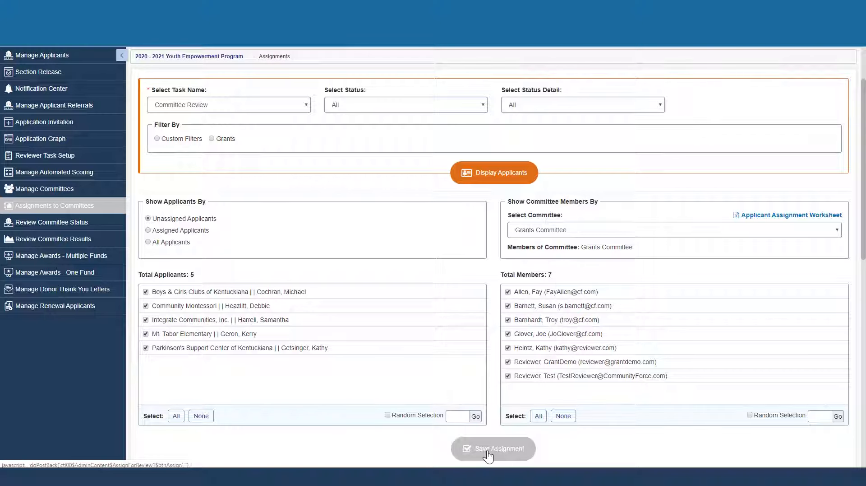
double_click(194, 274)
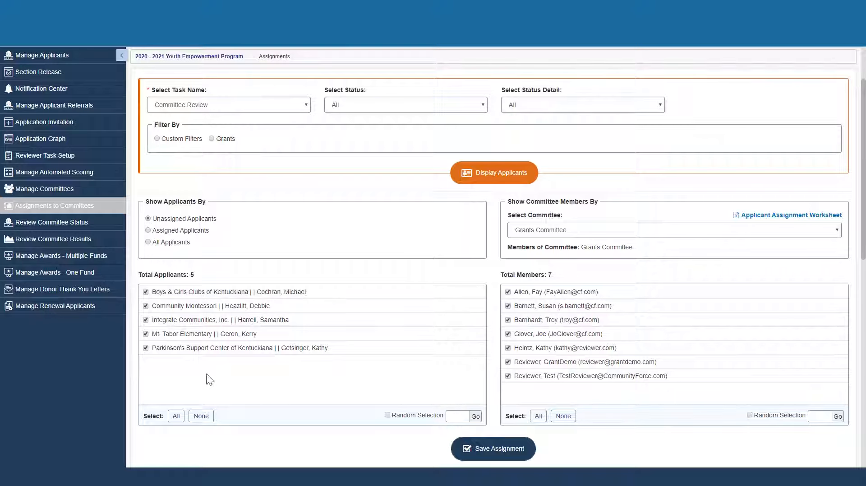
Replace the applicant selection with 5 random applicants, and select only the first member of the Grants Committee.
left_click(201, 415)
left_click(456, 414)
type("10")
left_click(474, 417)
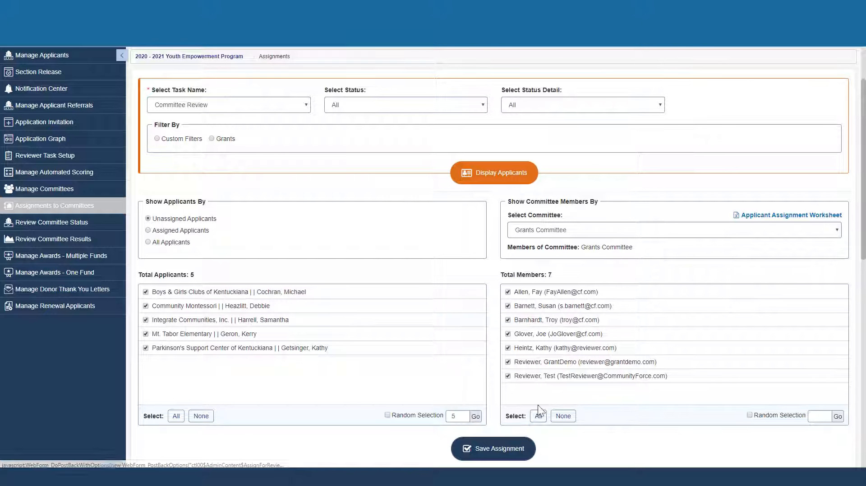
left_click(563, 415)
left_click(508, 292)
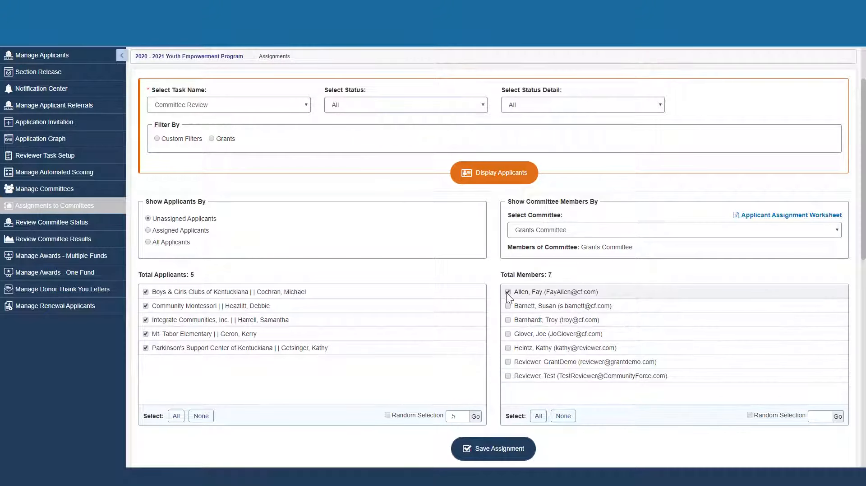
Select all entries in the list of existing committee assignments.
scroll(343, 412, "down", 1)
scroll(344, 410, "down", 5)
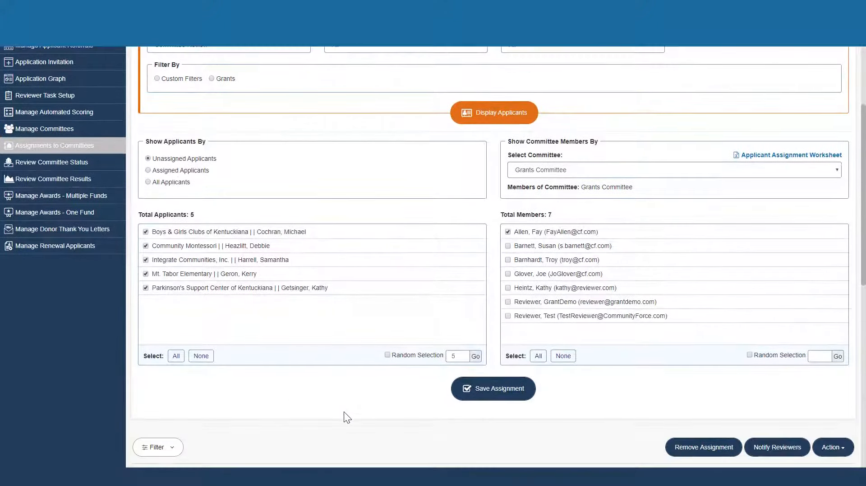
scroll(344, 412, "down", 3)
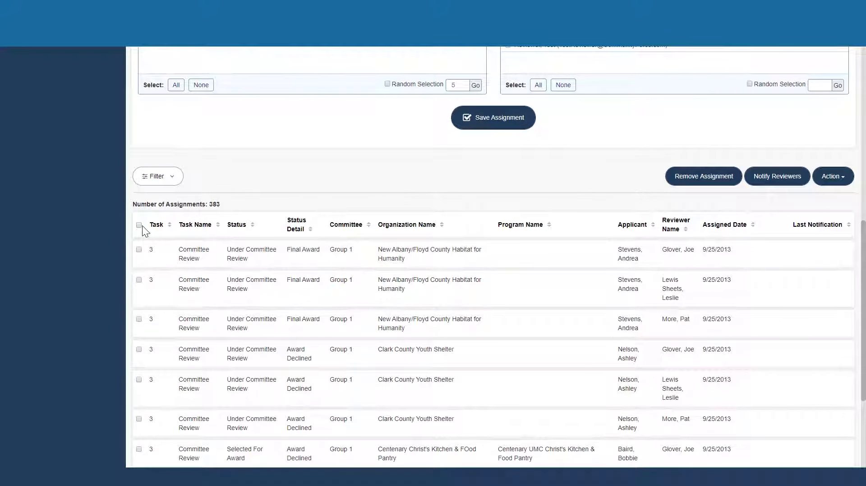
left_click(140, 225)
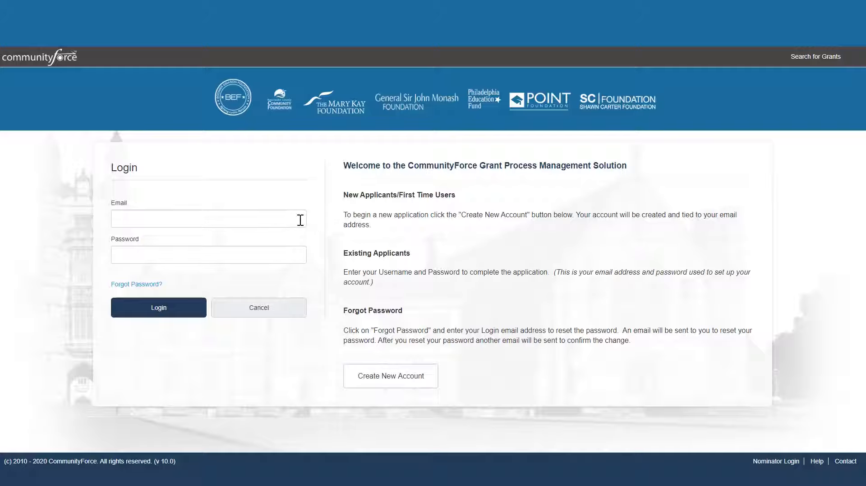
Log in as a reviewer and examine the Committee Review score sheet for StageOne Family Theatre's Eco-Drama application in the 2020 - 2021 Youth Empowerment grant.
left_click(298, 222)
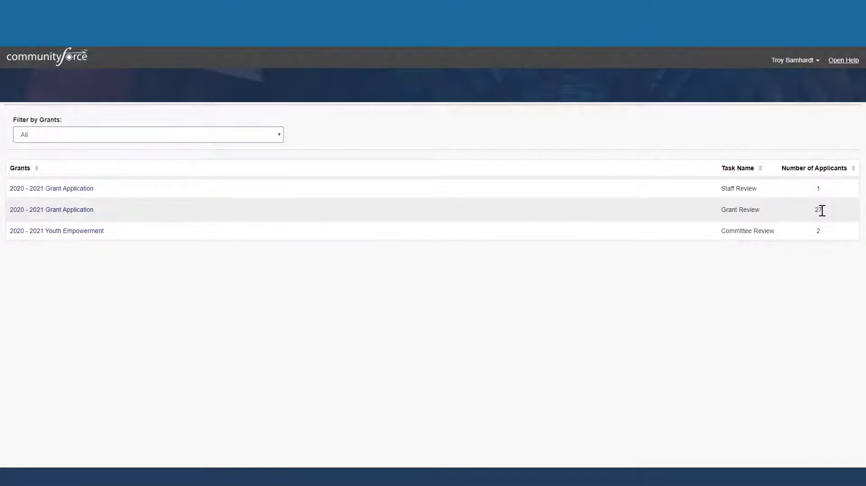
left_click(56, 231)
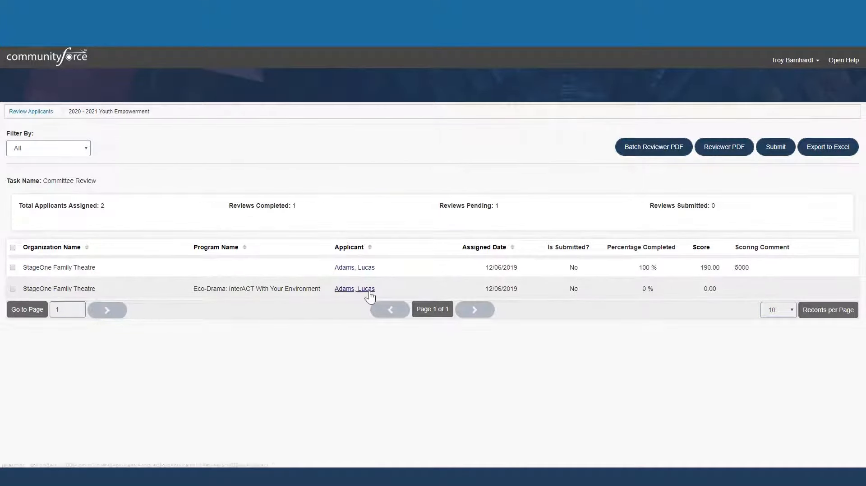
left_click(355, 288)
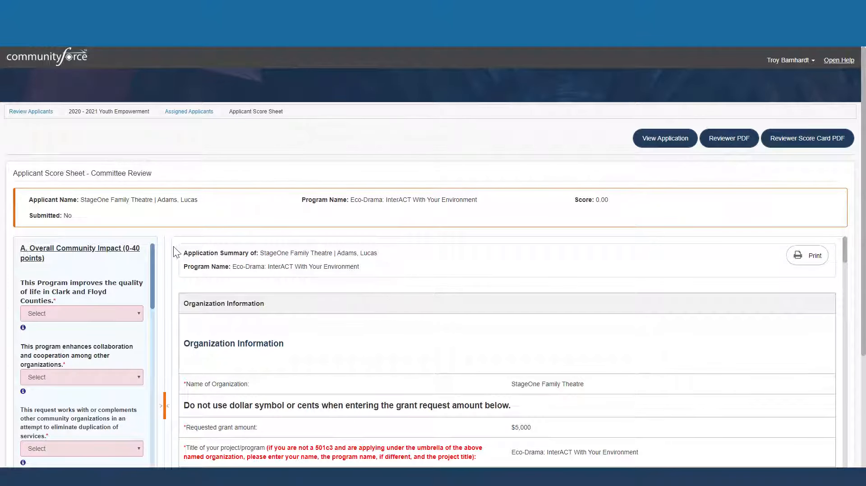
scroll(170, 248, "down", 2)
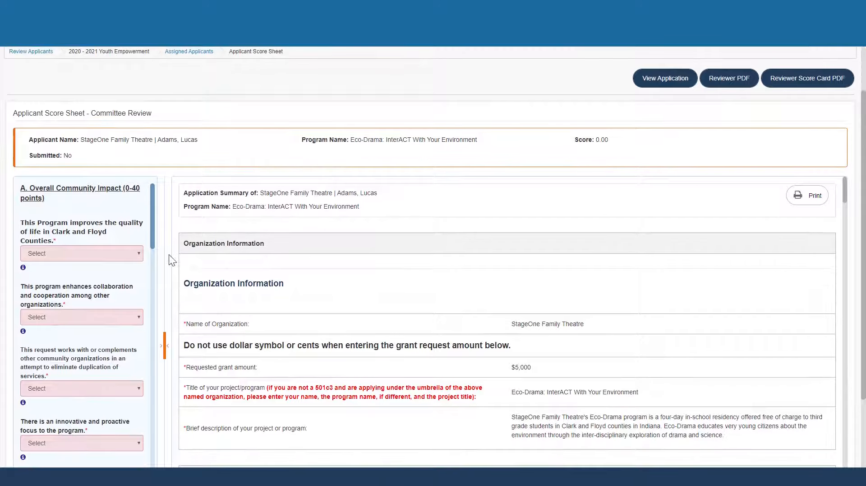
scroll(169, 254, "down", 1)
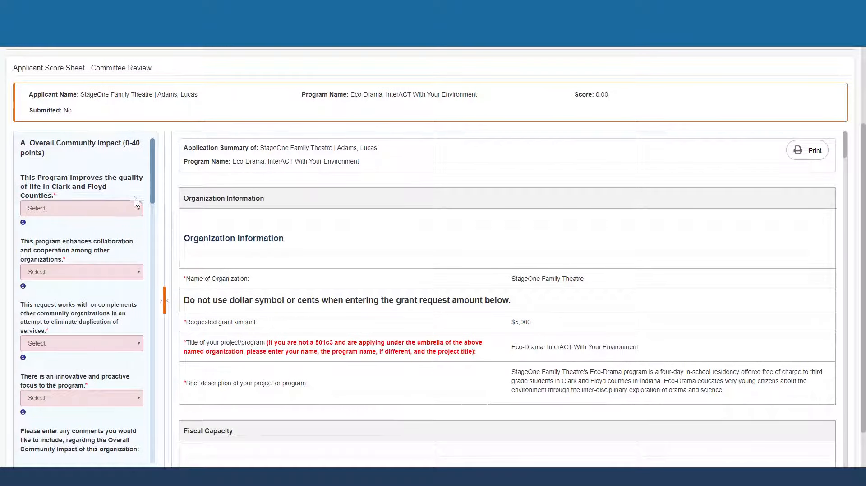
scroll(153, 174, "down", 4)
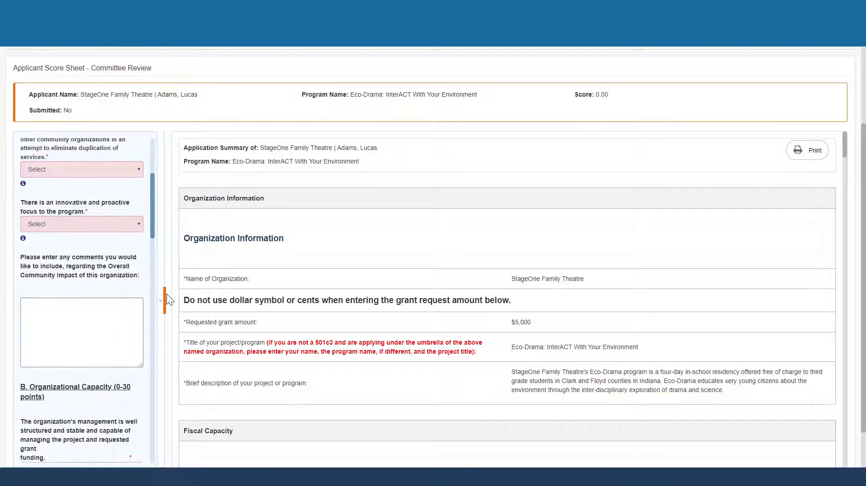
Widen the scoring pane and examine the Eco-Drama application's proposal summary, attachments and progress report beside it.
left_click_drag(166, 294, 195, 297)
scroll(316, 262, "down", 2)
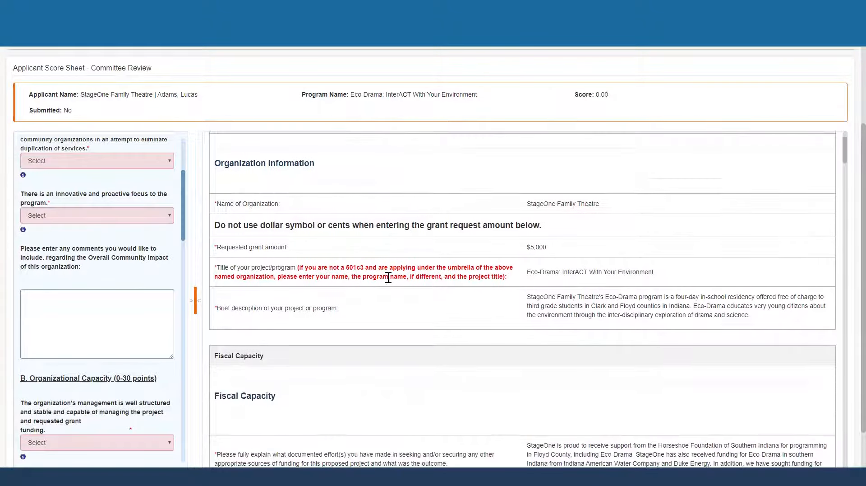
scroll(390, 282, "down", 10)
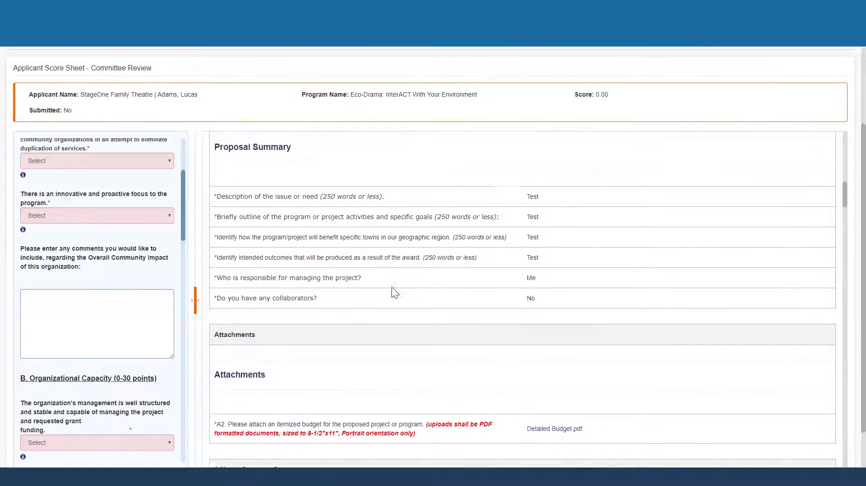
scroll(388, 298, "down", 5)
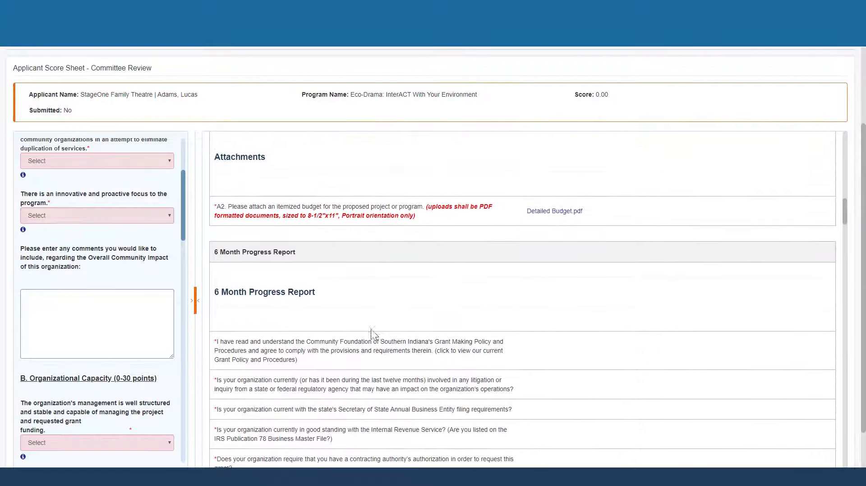
scroll(374, 334, "up", 4)
Rate the question on eliminating duplication of services 4, and exit the score sheet without saving.
left_click(42, 160)
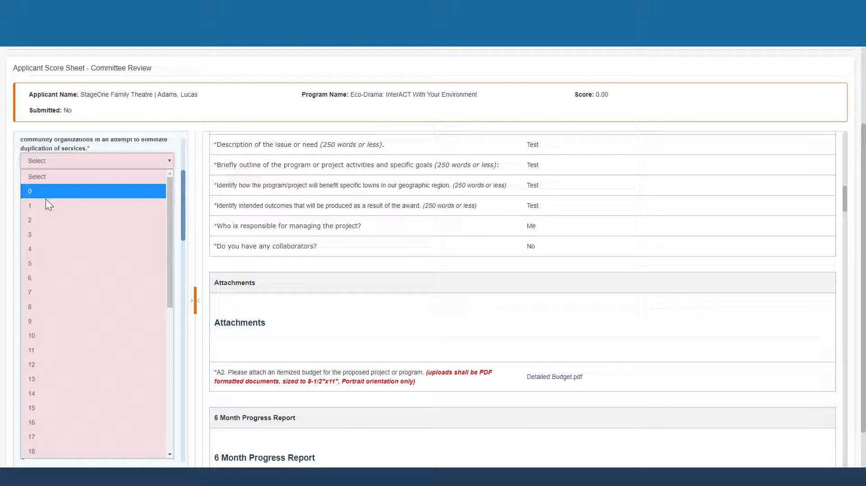
left_click(47, 249)
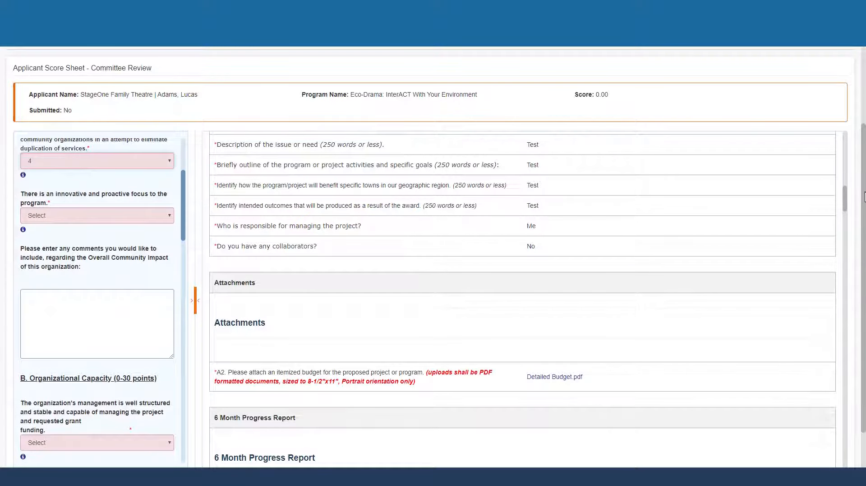
scroll(861, 253, "down", 2)
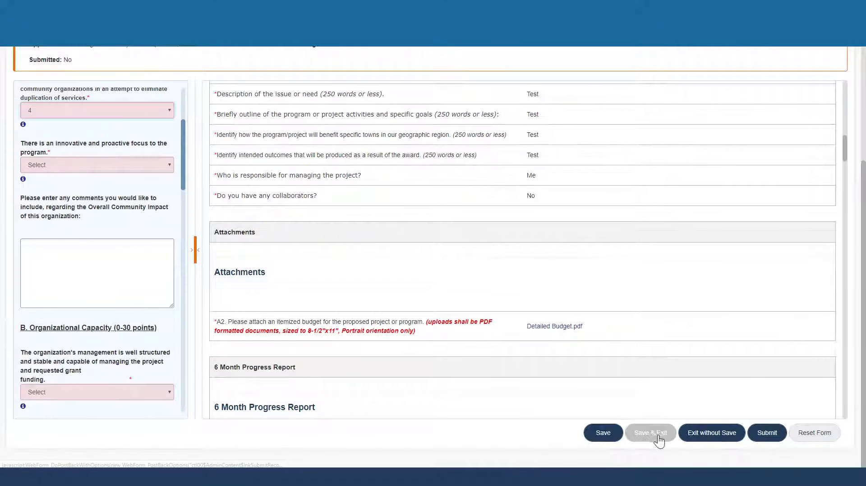
left_click(719, 440)
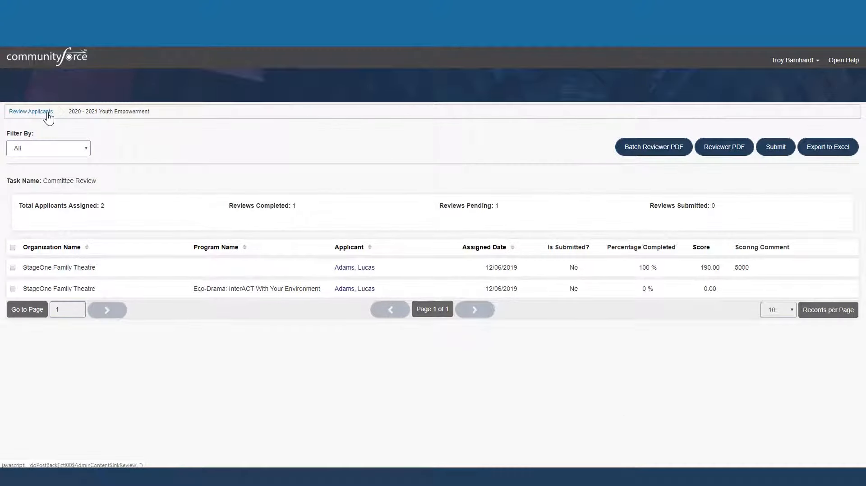
Return to the review assignments and examine the Grant Review task of the 2020 - 2021 Grant Application, including its totals and applicant scores.
left_click(48, 113)
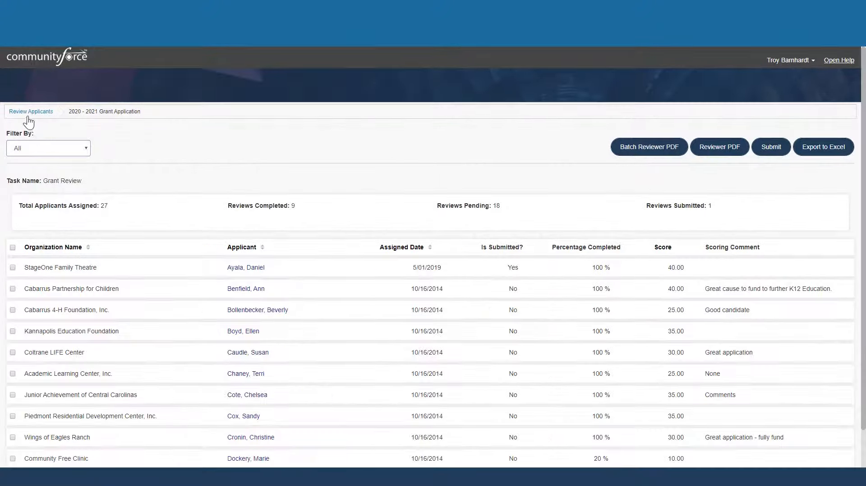
left_click_drag(108, 207, 28, 208)
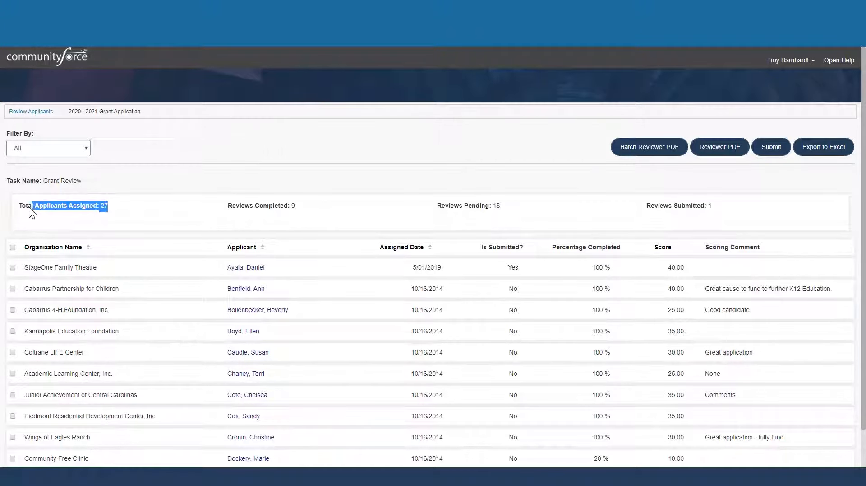
left_click(144, 244)
scroll(144, 242, "down", 2)
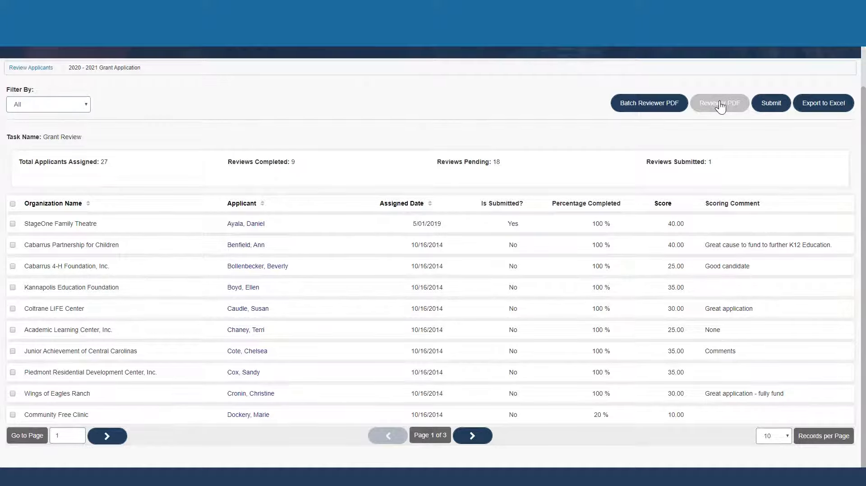
scroll(727, 194, "up", 1)
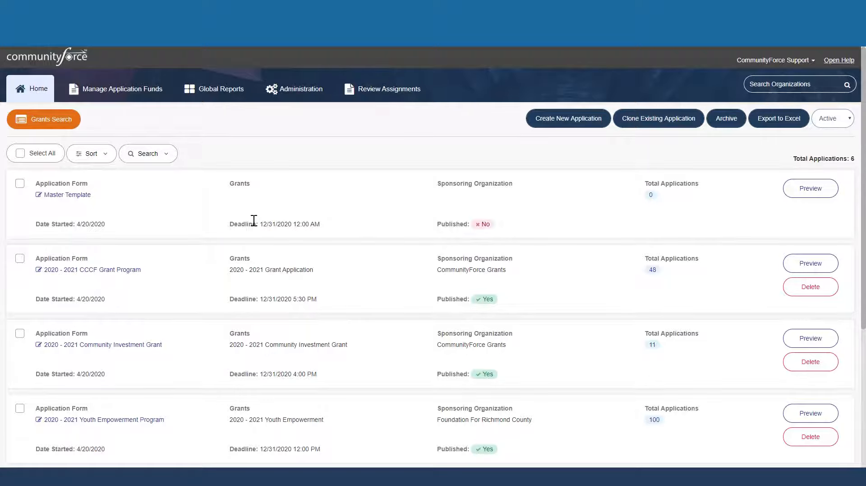
Open single-fund award management for the 2020 - 2021 Youth Empowerment Program as administrator, and collapse the side navigation.
scroll(254, 220, "down", 1)
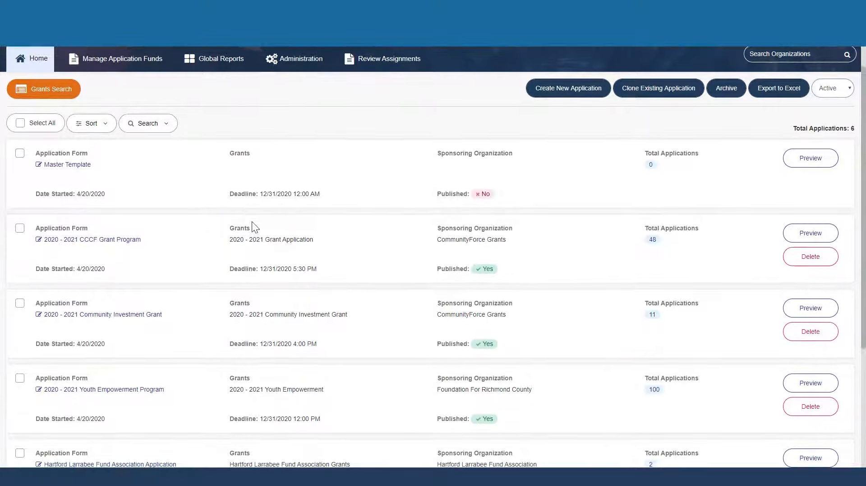
left_click(99, 393)
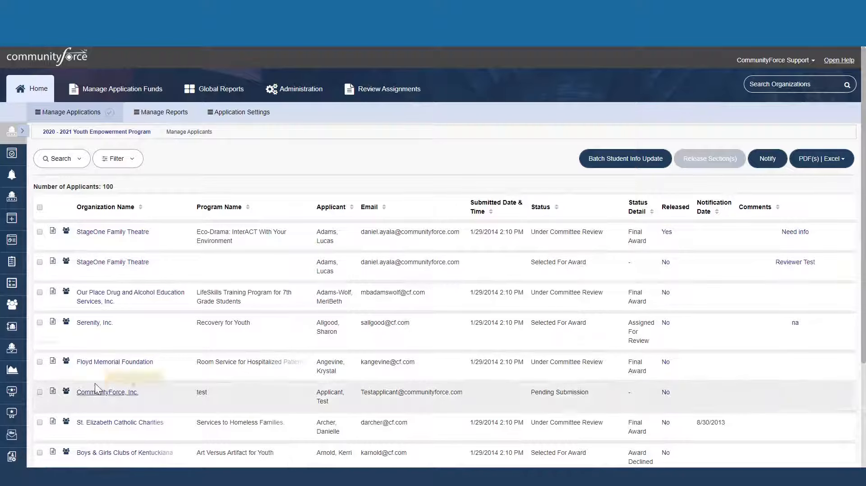
mouse_move(24, 142)
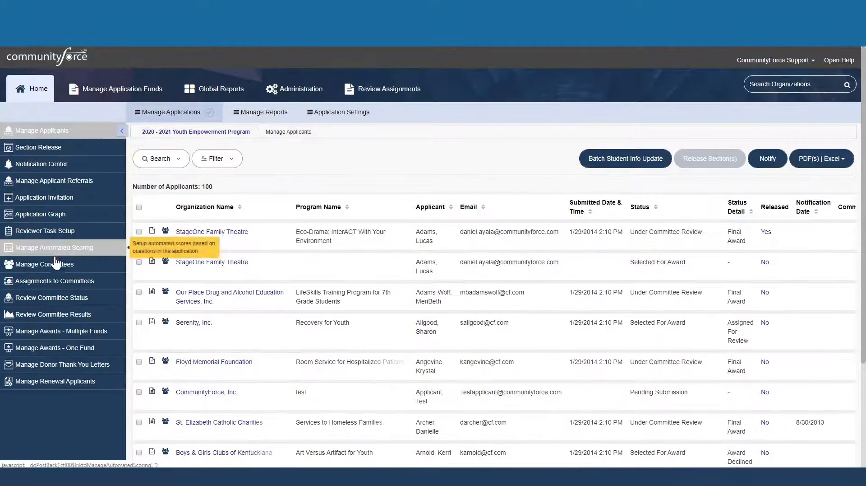
left_click(56, 352)
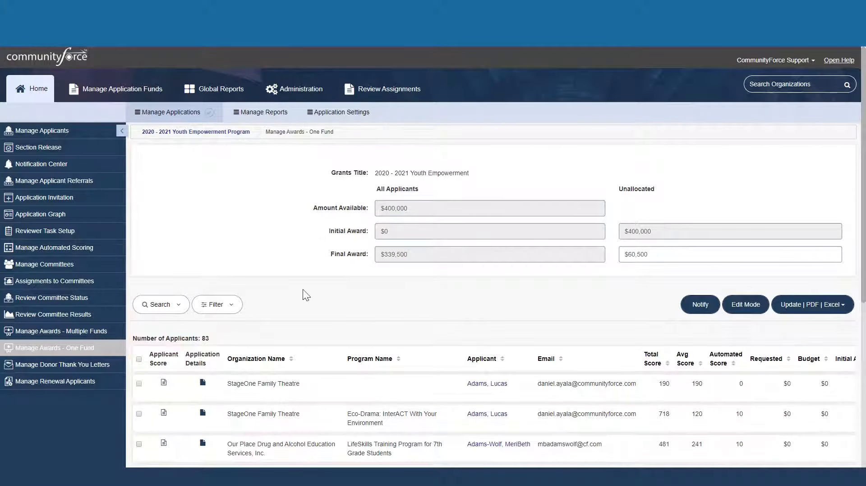
scroll(306, 294, "down", 1)
left_click(122, 117)
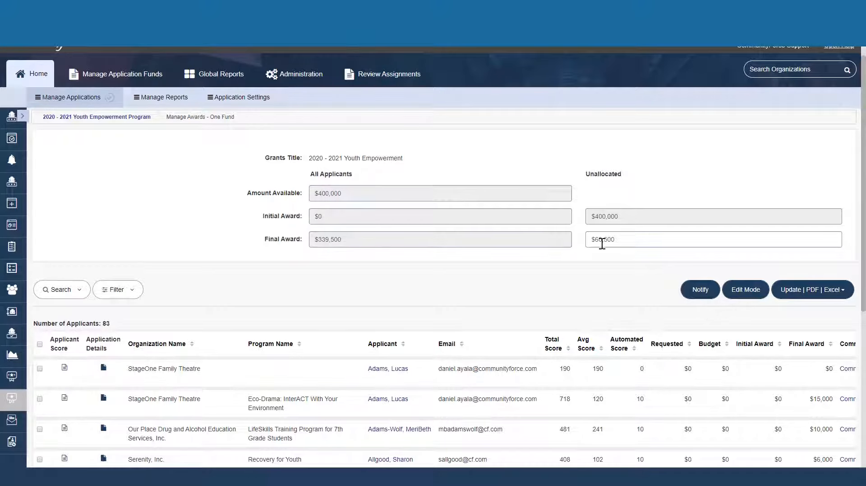
Filter the award applicants by the status Under Committee Review and sort them by total score, highest first.
left_click(135, 298)
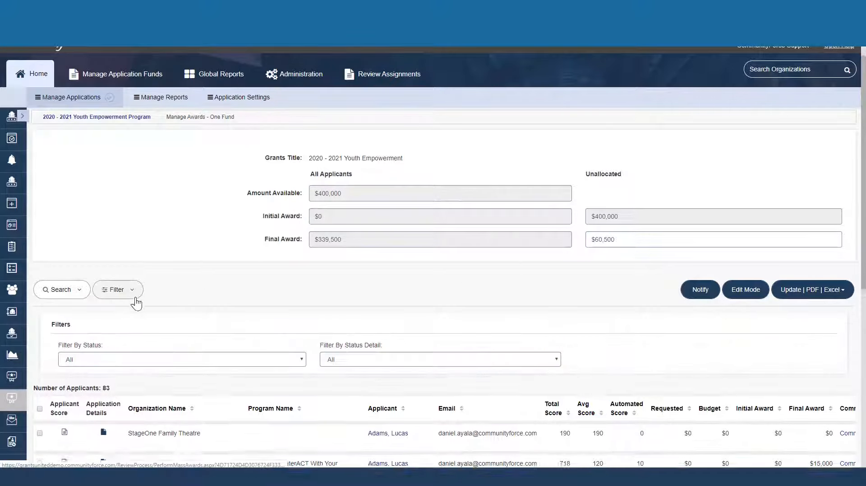
left_click(105, 359)
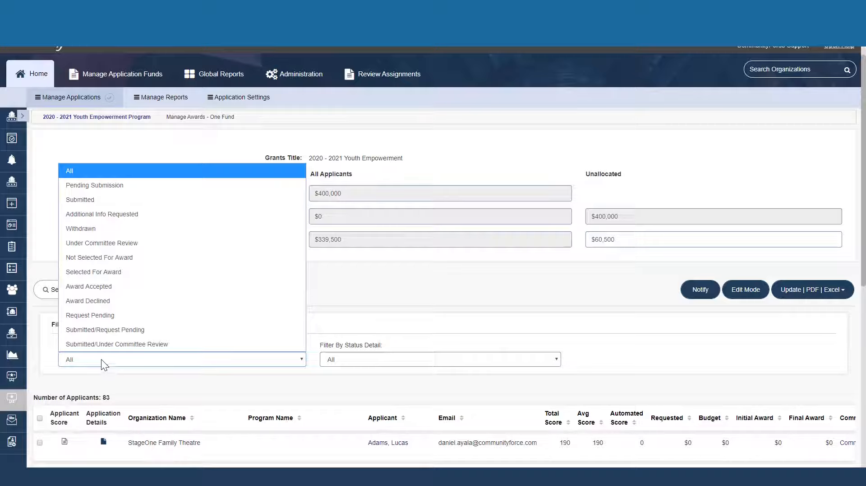
left_click(102, 243)
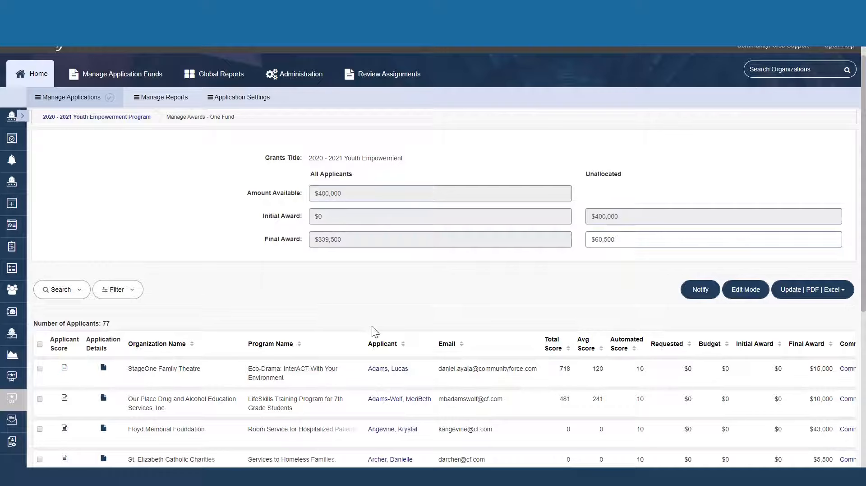
left_click(562, 350)
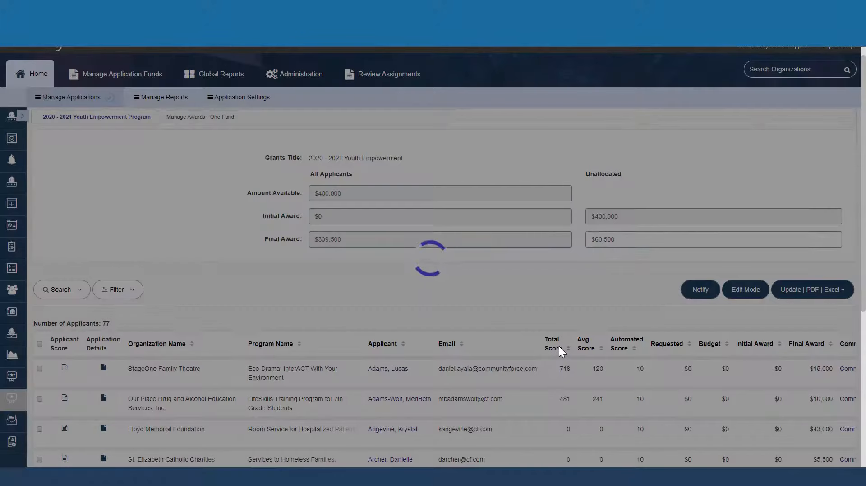
scroll(537, 353, "down", 3)
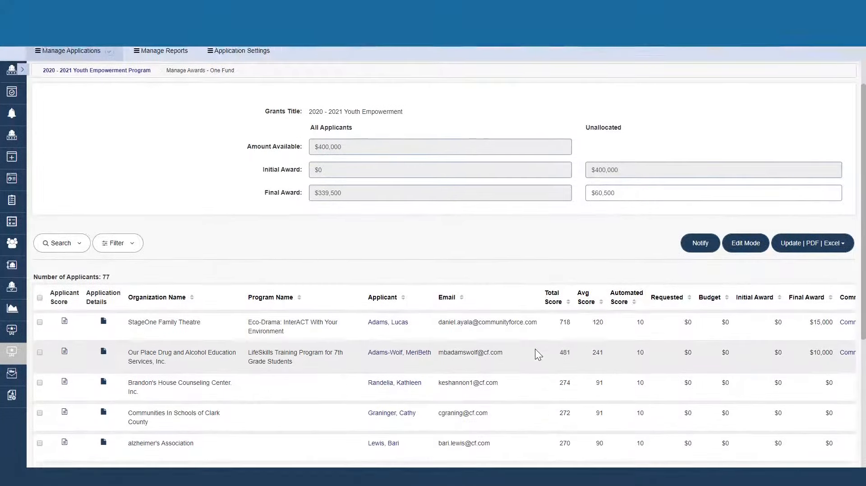
scroll(537, 353, "down", 5)
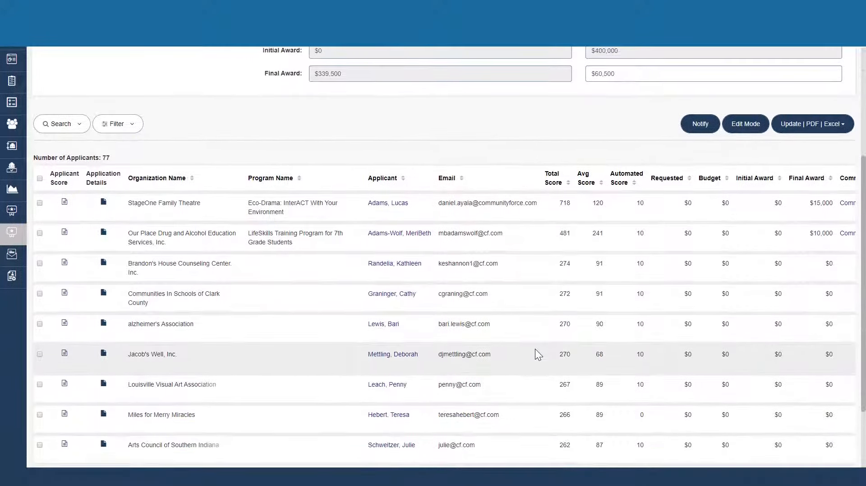
scroll(537, 354, "down", 2)
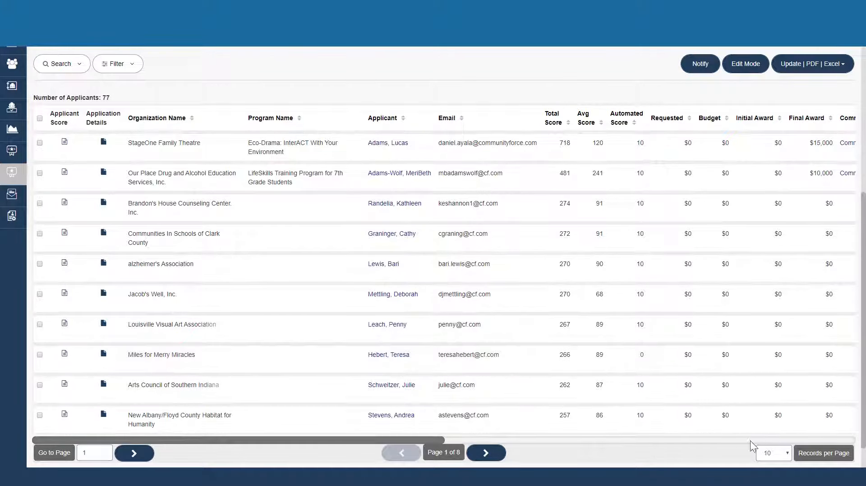
Check the page-size choices, view the score card of StageOne Family Theatre's Eco-Drama application, and return to the awards list.
left_click(775, 453)
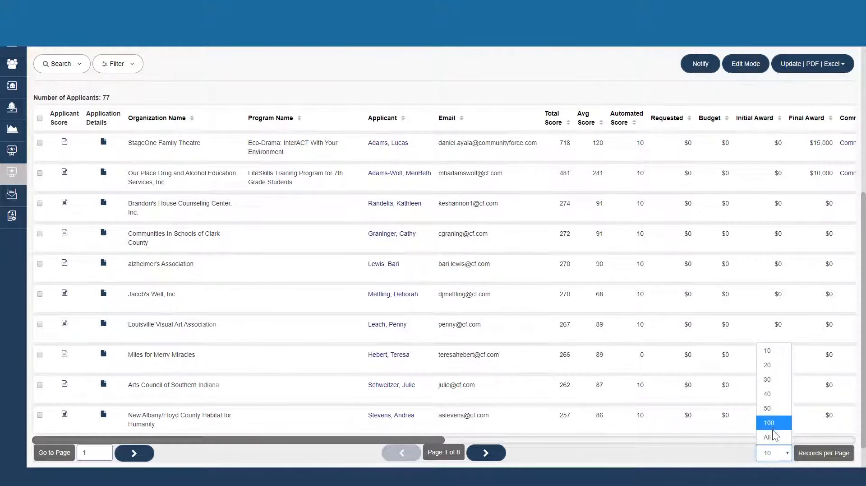
left_click(741, 448)
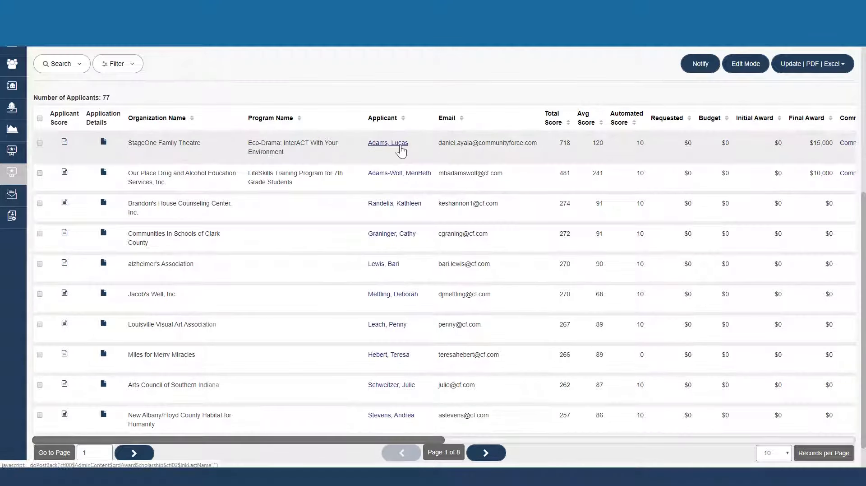
left_click(65, 145)
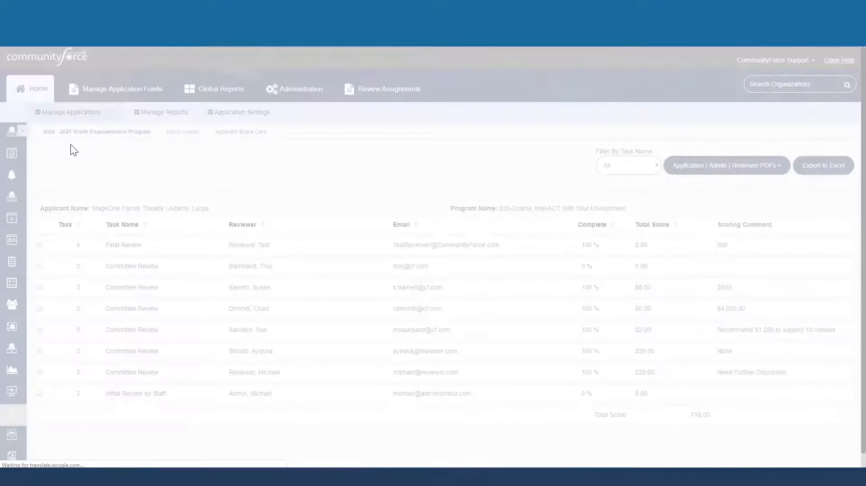
left_click(168, 134)
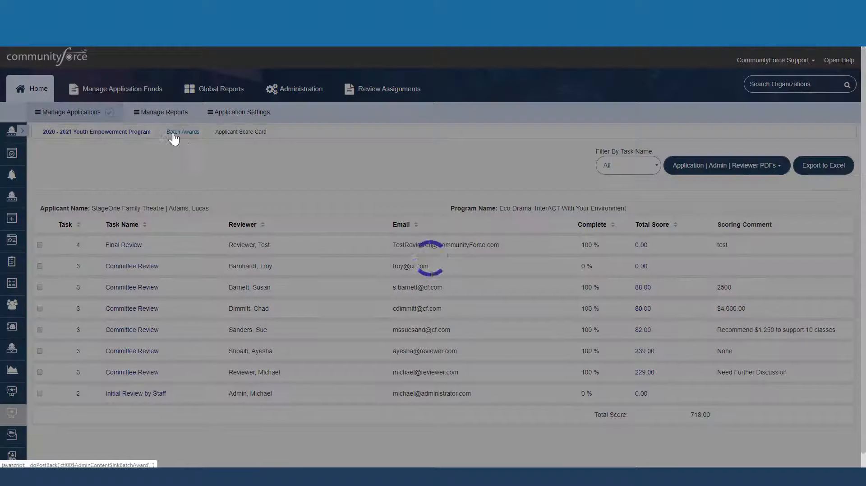
Enter final awards of 5000 for Brandon's House Counseling Center and 200 for Communities In Schools of Clark County.
scroll(273, 178, "down", 2)
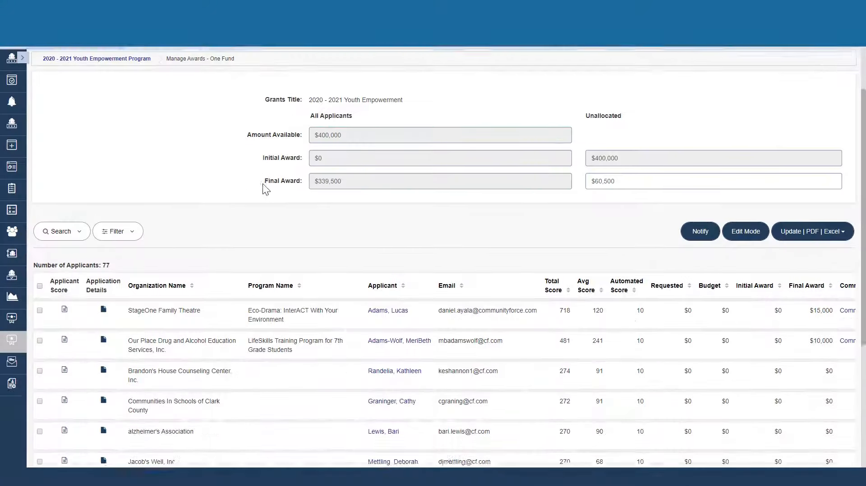
left_click(753, 235)
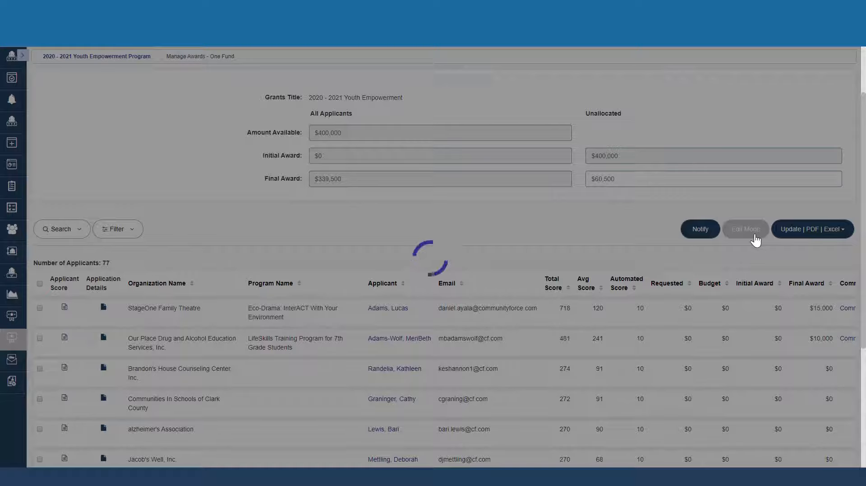
scroll(591, 271, "down", 2)
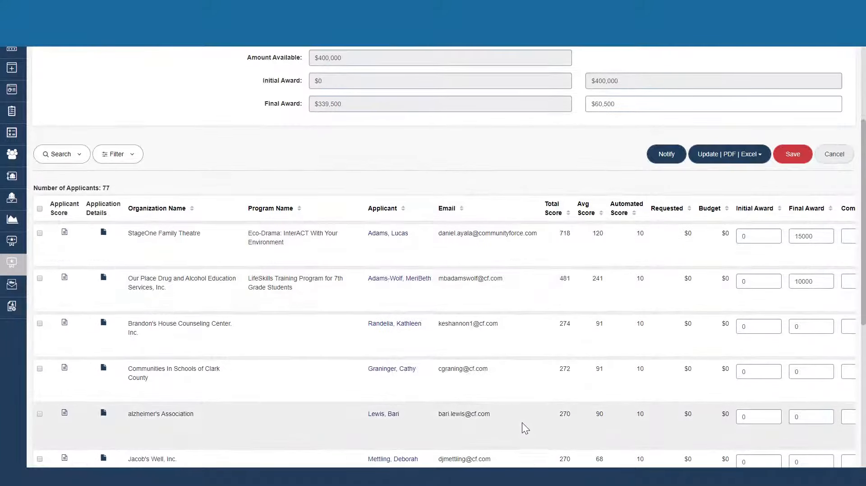
scroll(526, 402, "right", 5)
double_click(700, 326)
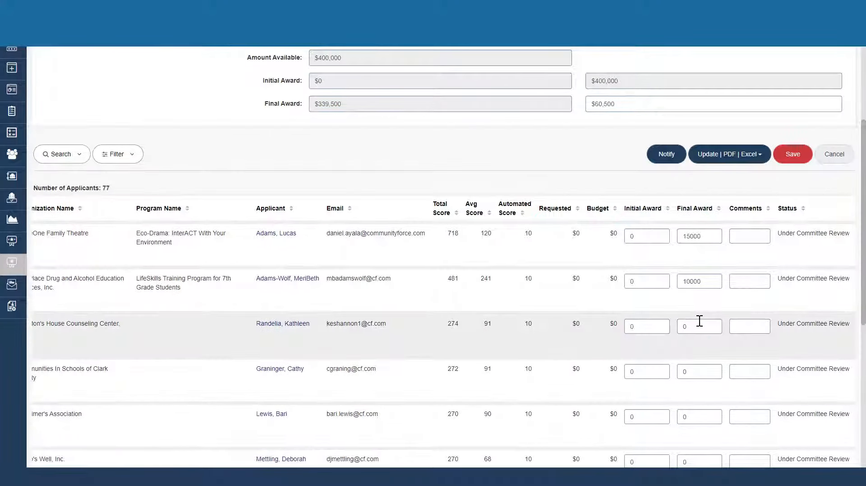
type("5000")
left_click(691, 370)
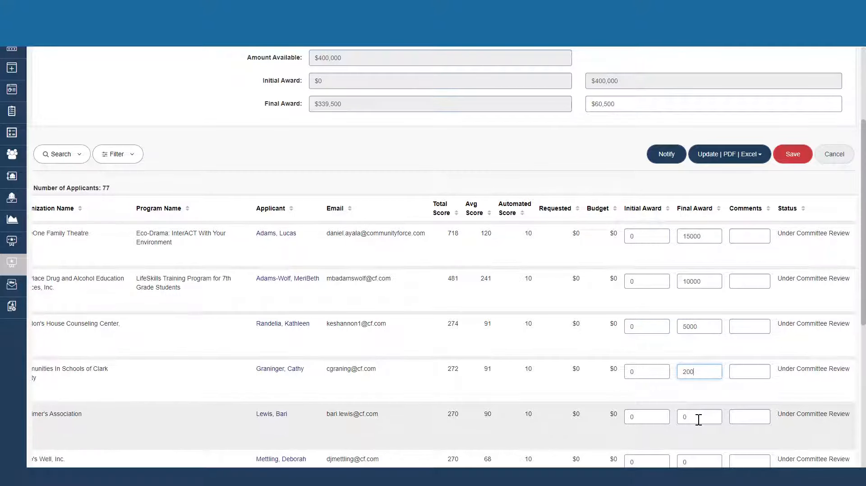
Look at the bulk award update and export options, and cancel the award edits.
left_click(719, 153)
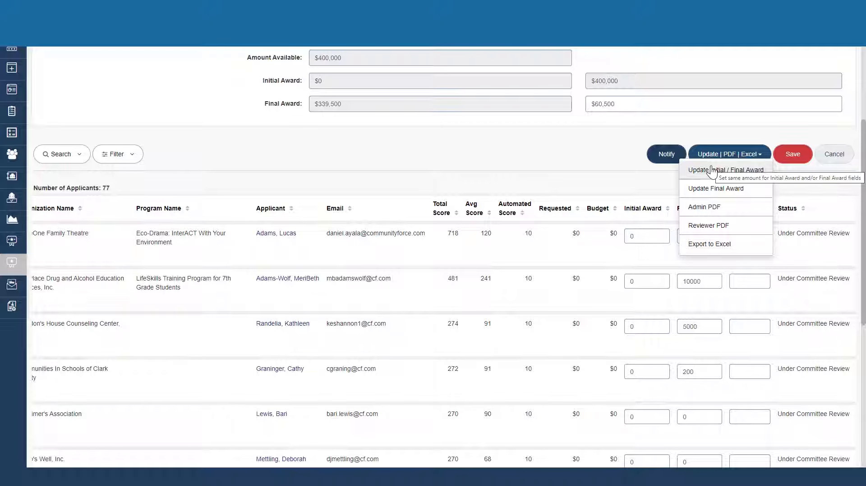
left_click(614, 172)
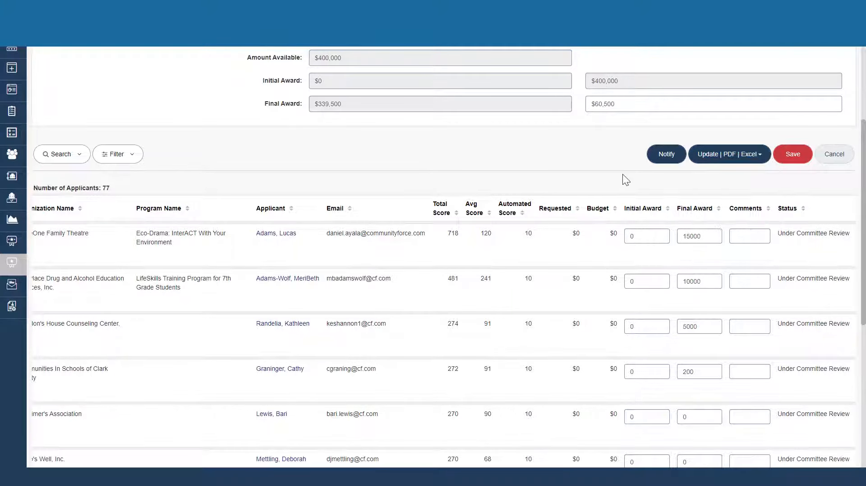
left_click(839, 151)
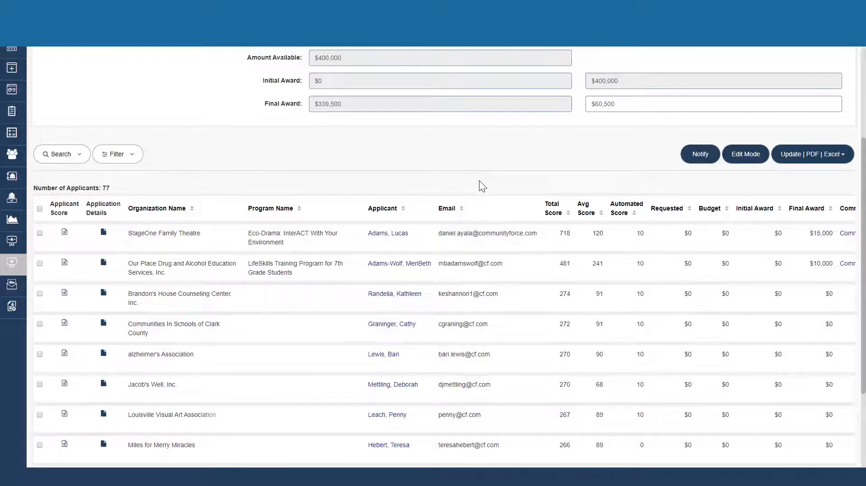
Open the ad hoc reports list of the 2020 - 2021 Youth Empowerment Program.
scroll(480, 180, "up", 1)
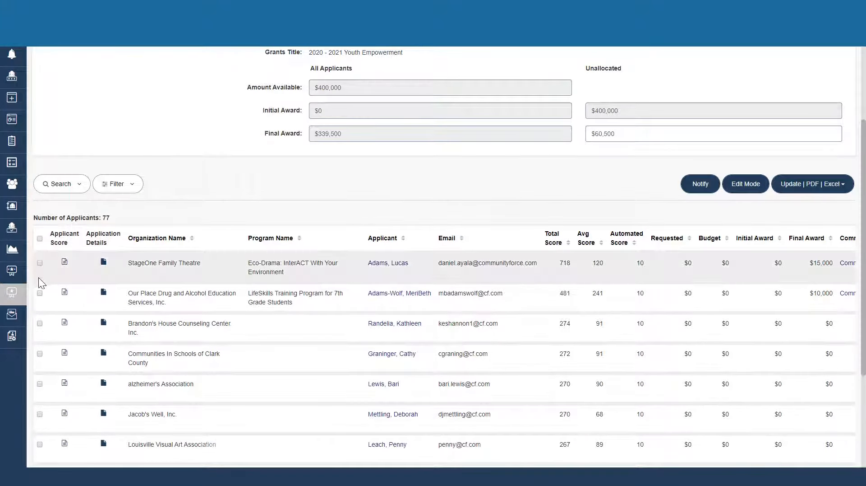
left_click(40, 293)
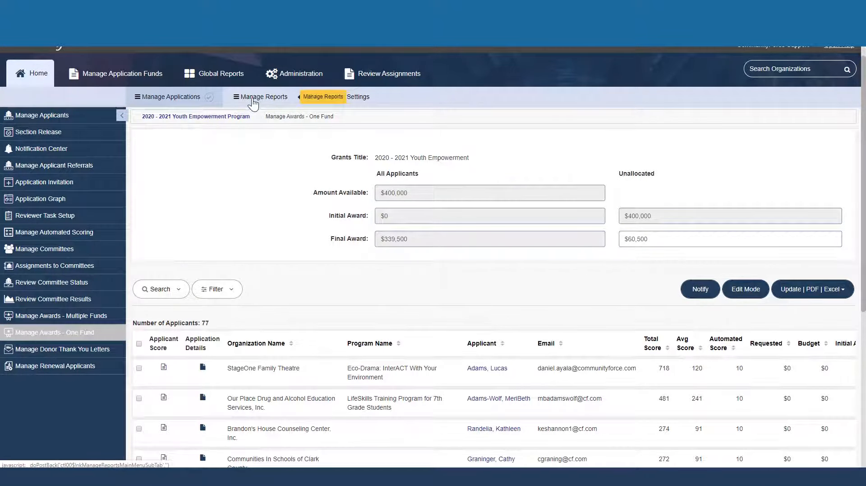
left_click(253, 102)
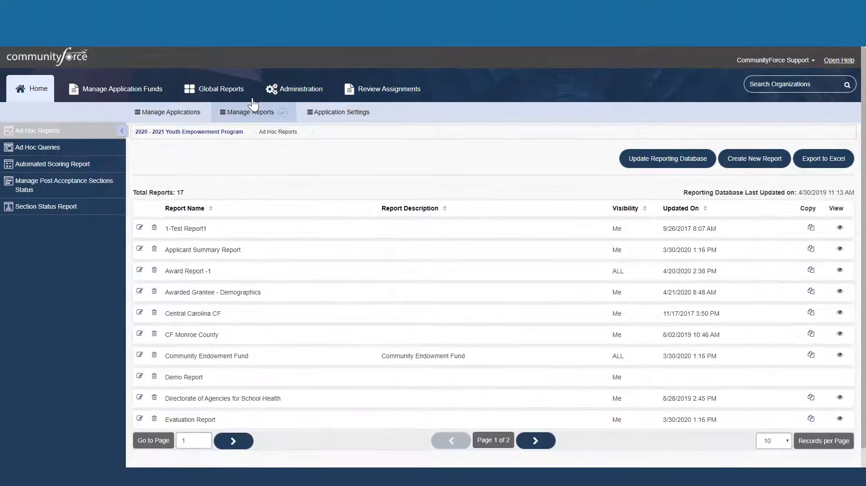
scroll(245, 212, "down", 1)
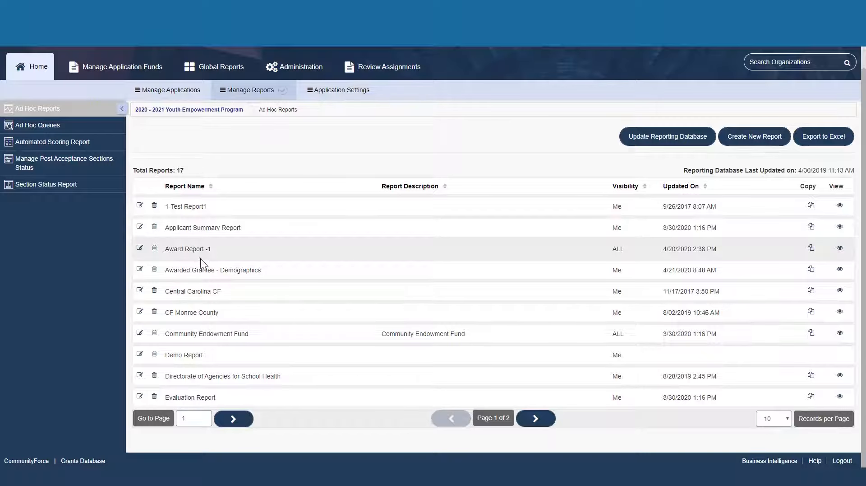
View Award Report -1 and look through its organization, program, fund name and final award columns.
left_click(840, 250)
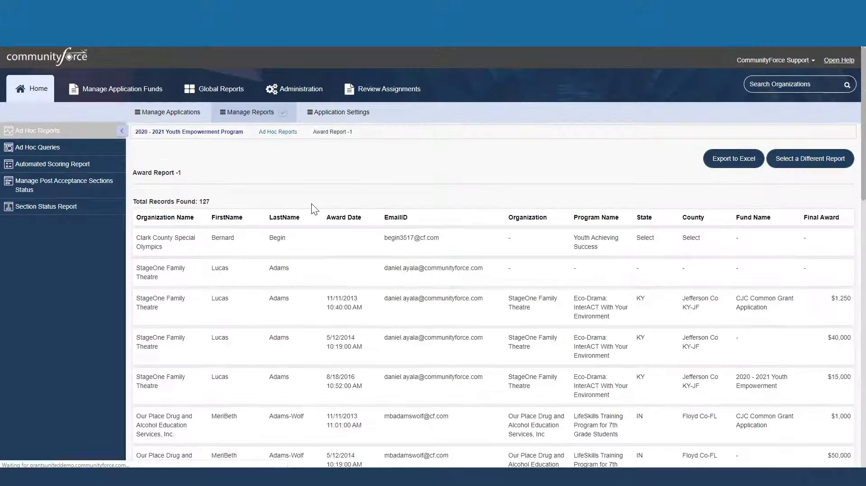
scroll(311, 203, "down", 4)
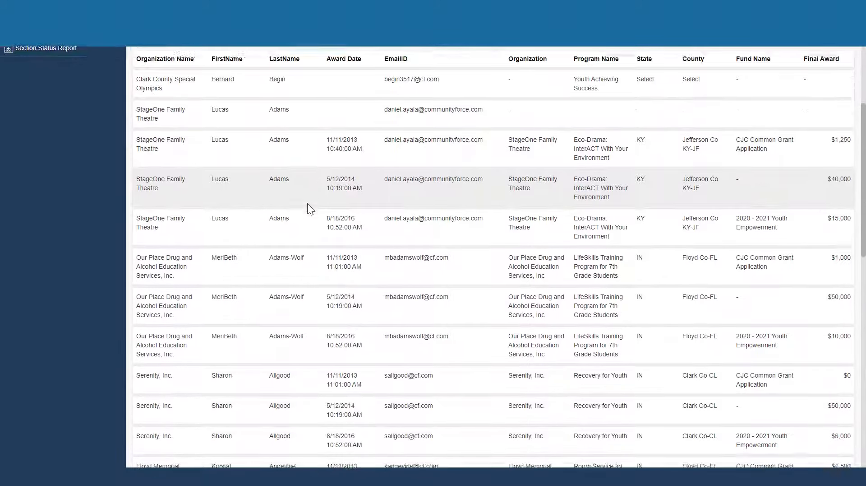
scroll(307, 209, "up", 2)
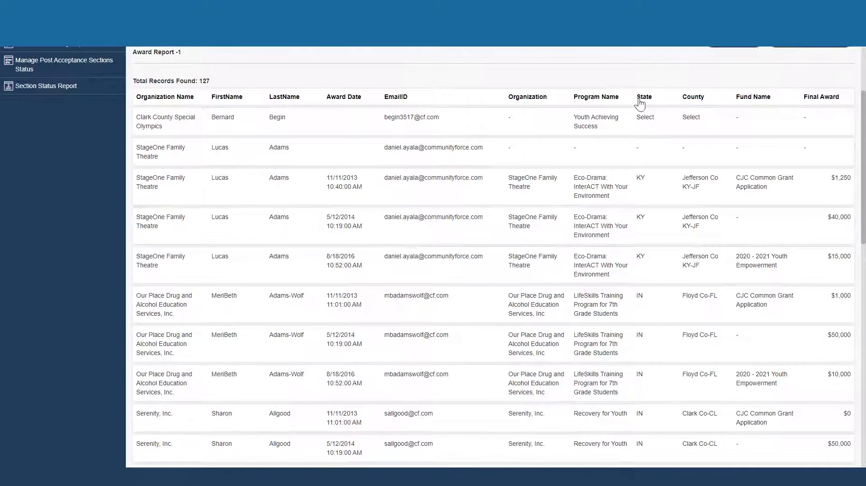
scroll(732, 212, "up", 2)
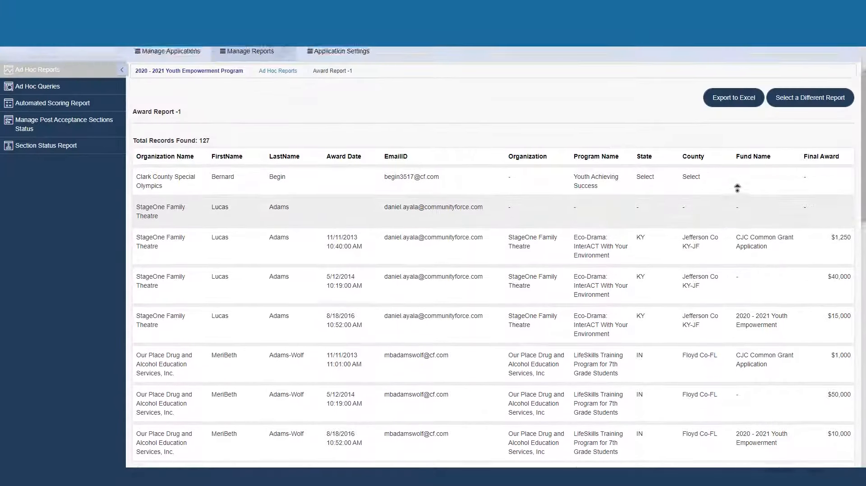
scroll(738, 188, "up", 1)
scroll(782, 265, "down", 1)
left_click_drag(744, 234, 816, 231)
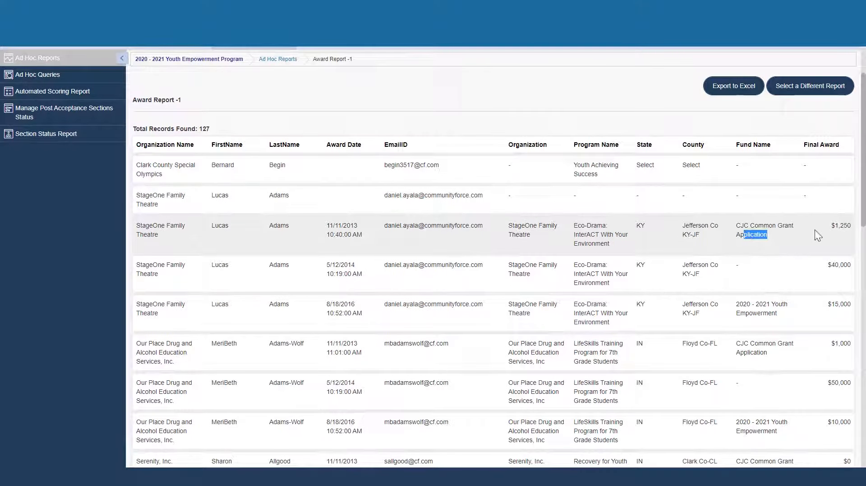
left_click(818, 235)
scroll(397, 243, "up", 2)
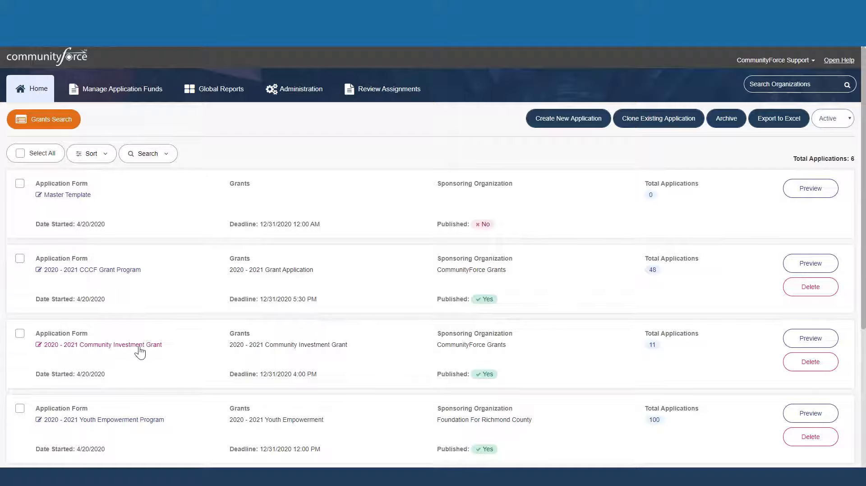
Open the 2020 - 2021 Community Investment Grant application's settings and look over its sections.
left_click(107, 346)
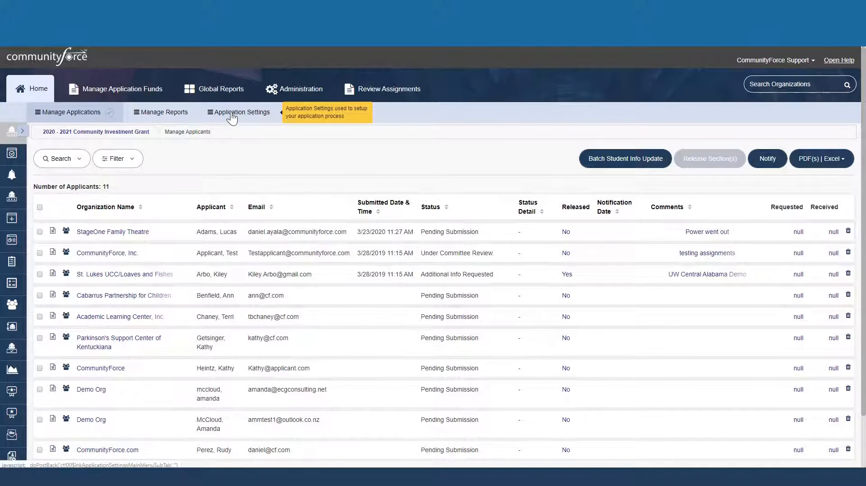
left_click(232, 115)
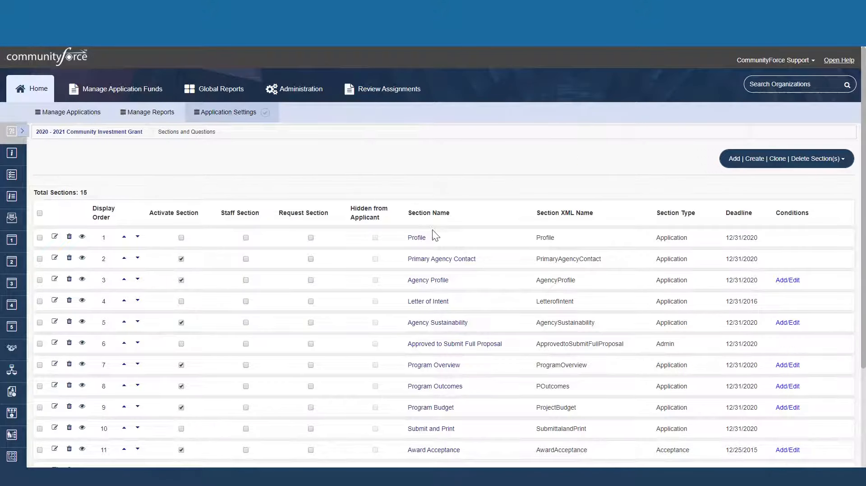
scroll(433, 239, "down", 1)
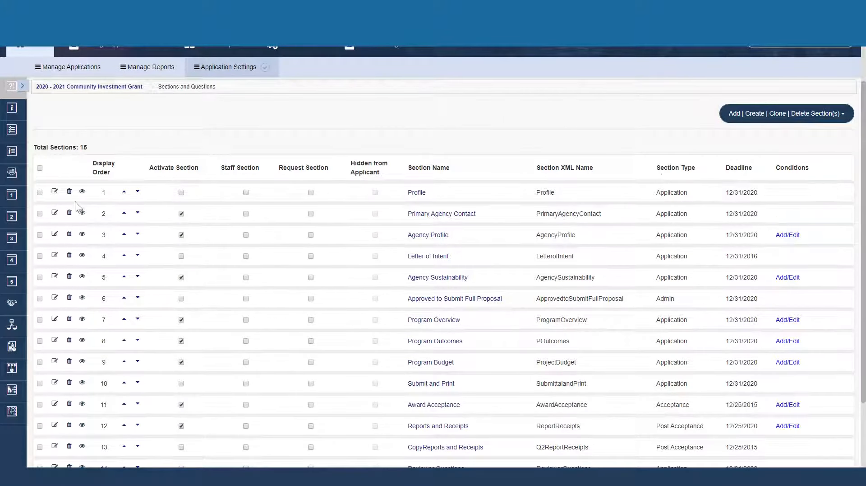
View the Agency Profile section's settings and its display icon choices, and return to the sections list without changes.
left_click(55, 239)
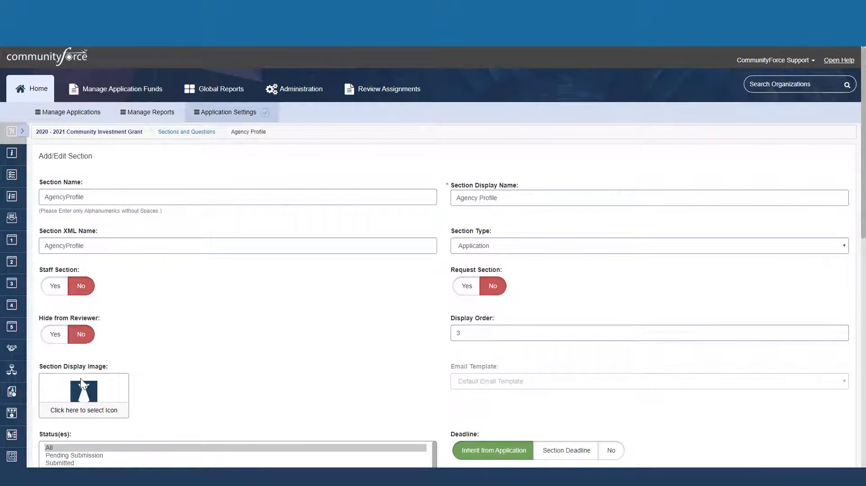
left_click(80, 408)
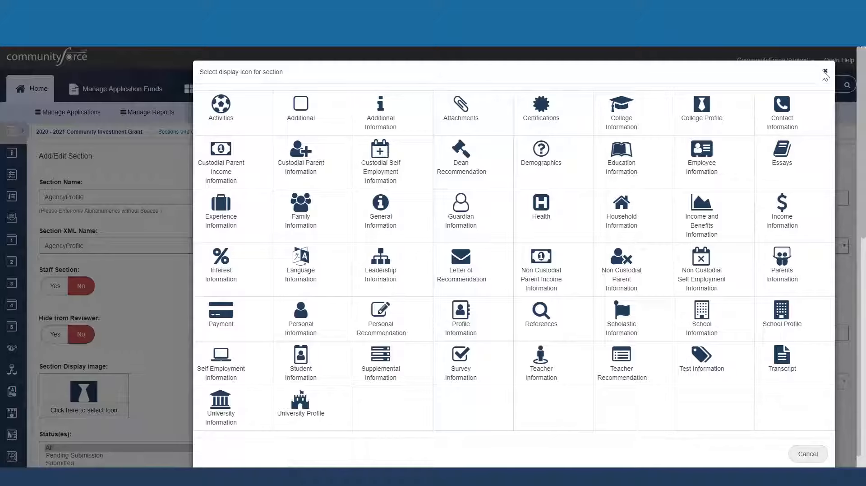
left_click(825, 73)
left_click(204, 133)
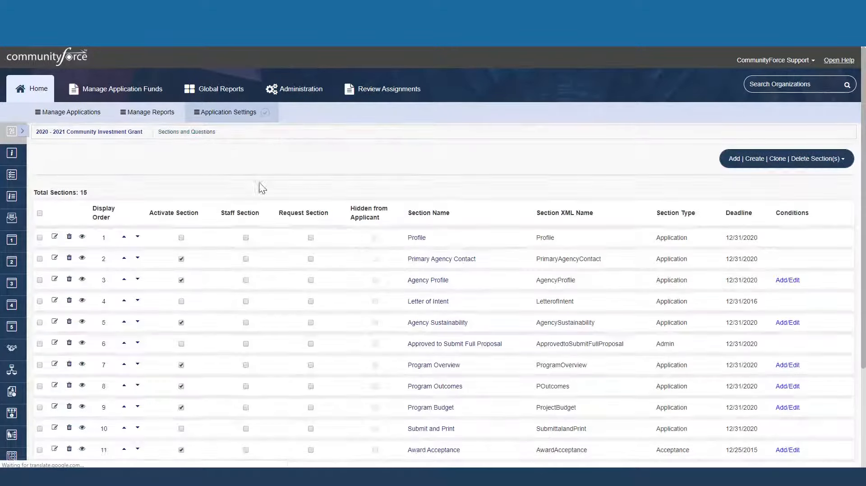
Open the Agency Profile section's questions and look through their types and required flags.
left_click(443, 281)
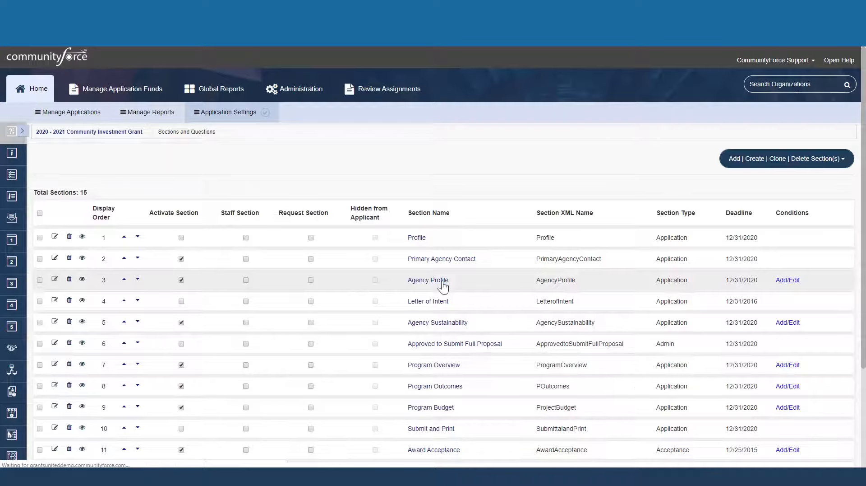
scroll(293, 310, "down", 2)
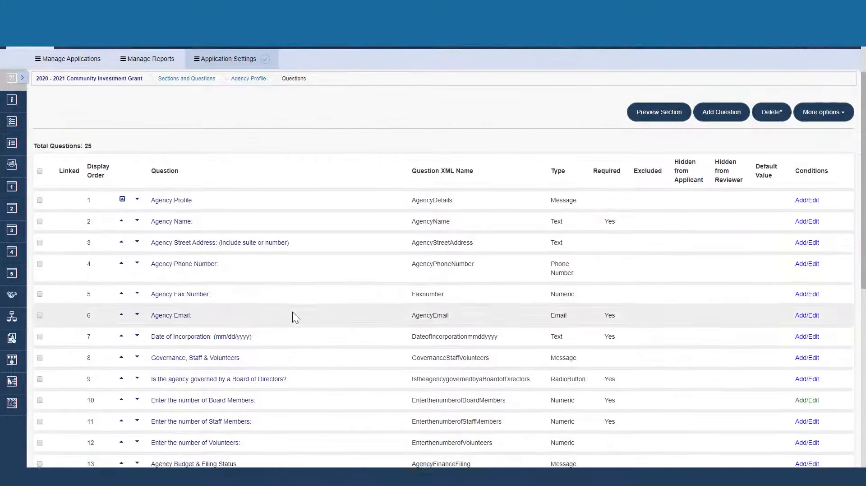
scroll(293, 312, "down", 3)
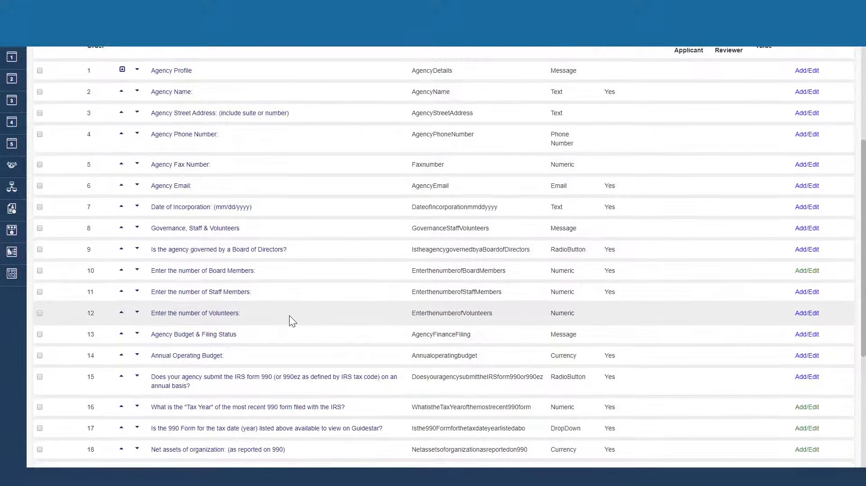
scroll(289, 315, "down", 2)
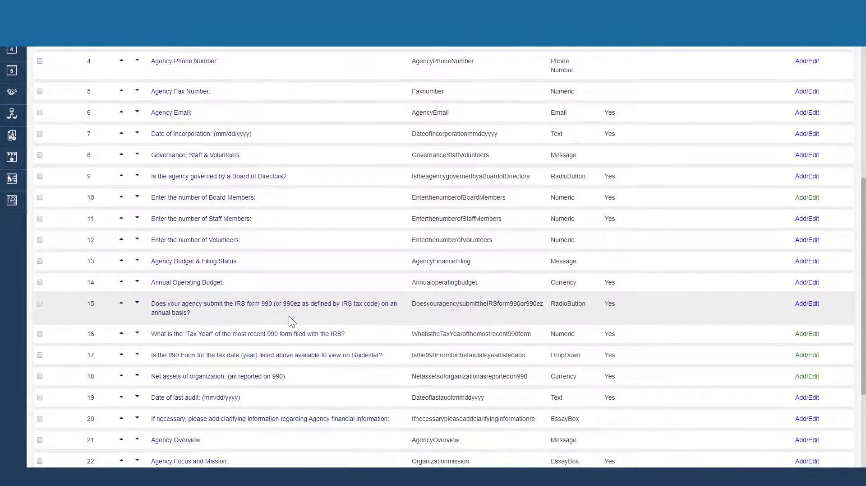
scroll(288, 315, "up", 3)
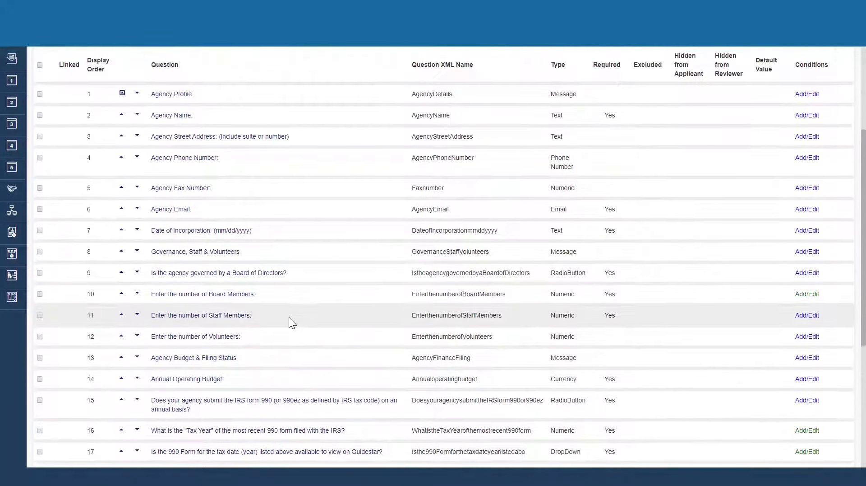
scroll(288, 317, "up", 2)
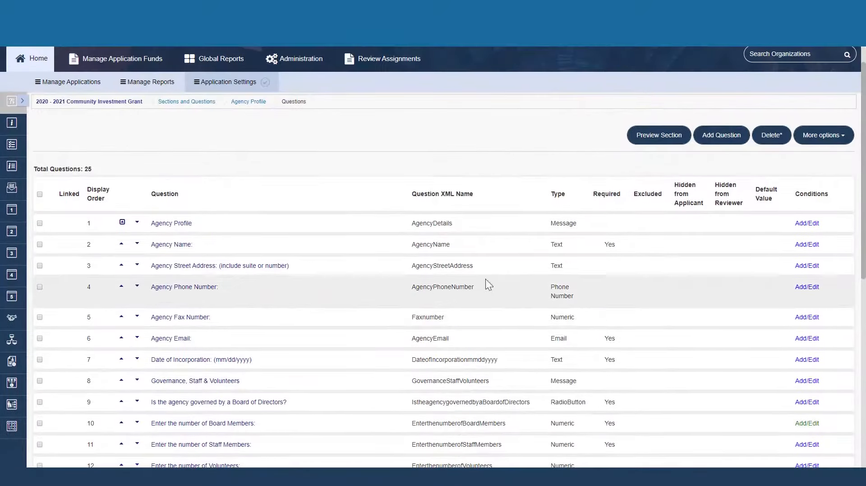
Start a new question in the Agency Profile section with the question text "Question Name".
left_click(721, 140)
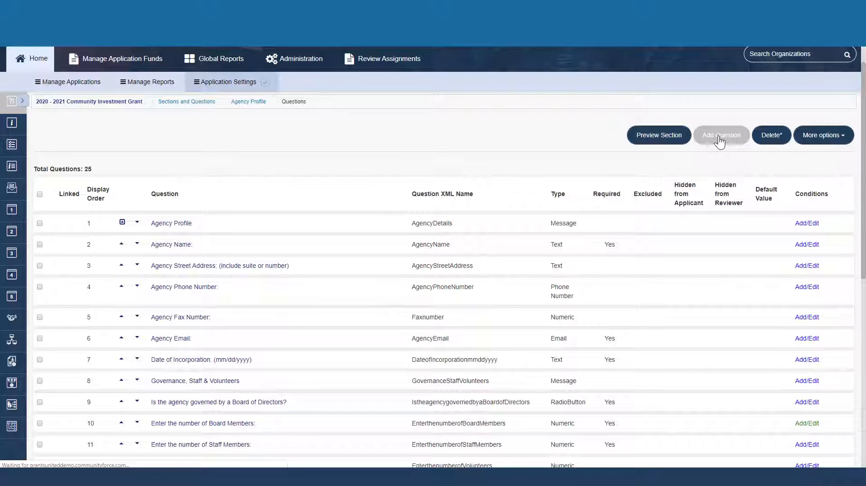
right_click(721, 138)
left_click(716, 138)
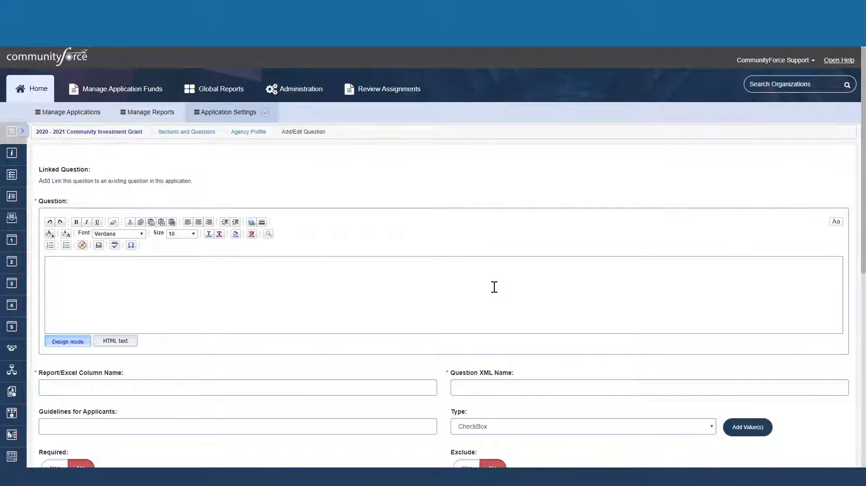
scroll(487, 316, "down", 1)
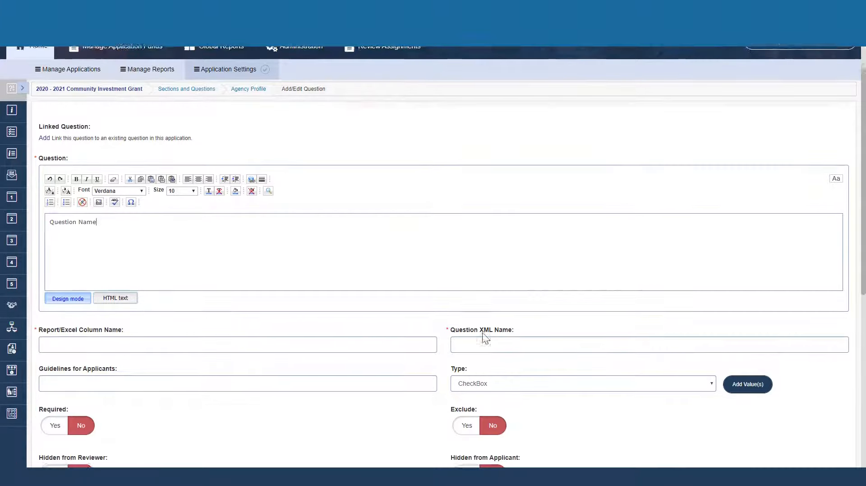
Set the new question's type to File and check which file formats can be allowed.
left_click(482, 382)
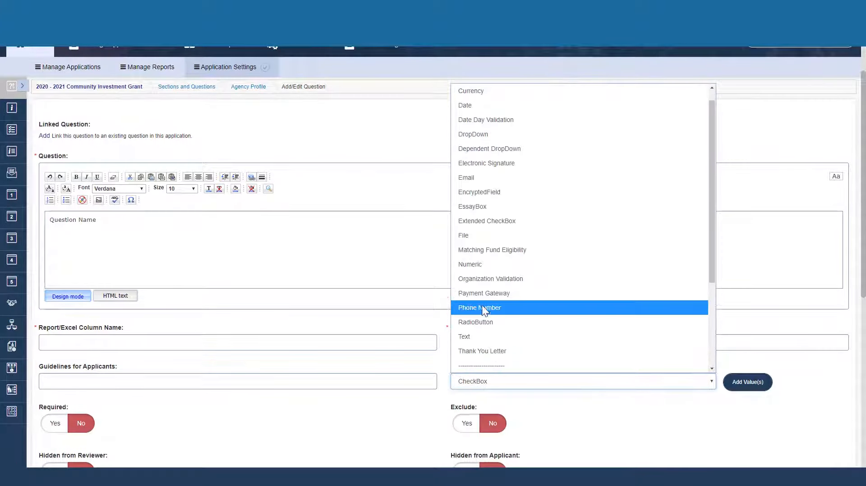
scroll(498, 231, "down", 4)
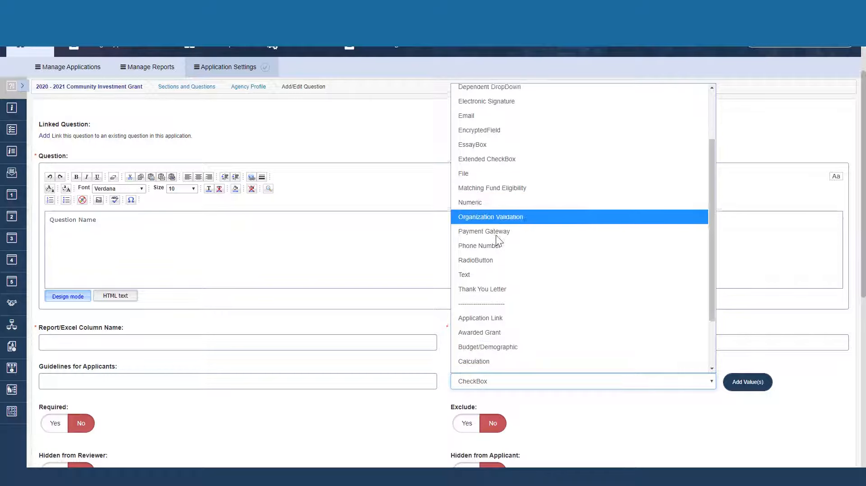
scroll(511, 334, "up", 3)
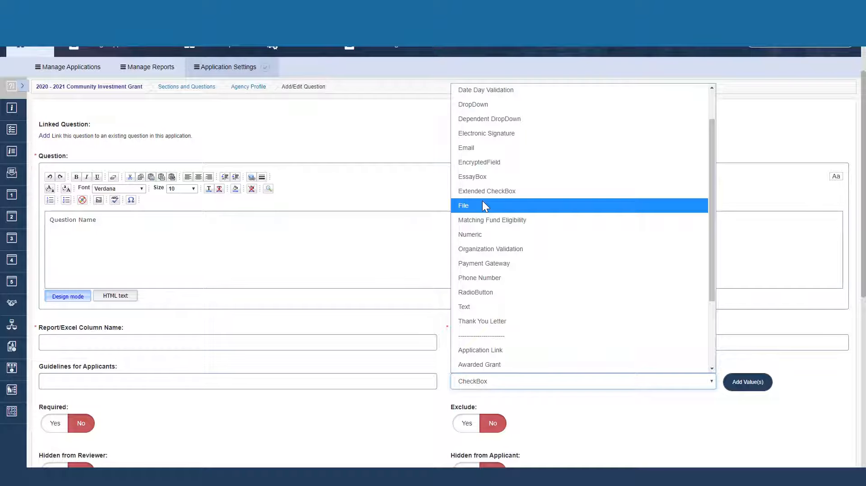
left_click(482, 204)
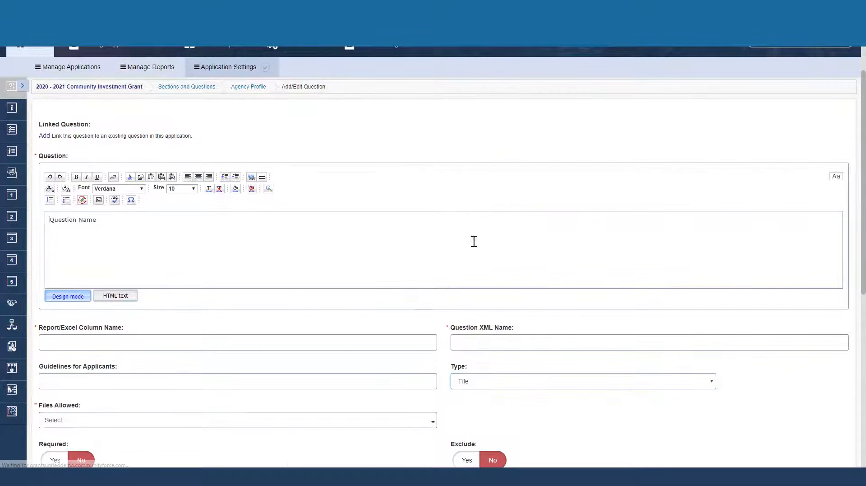
scroll(425, 288, "down", 3)
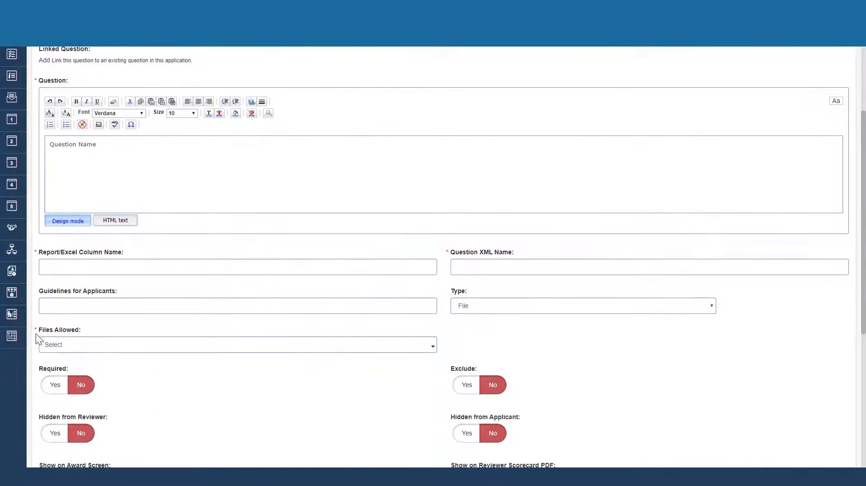
left_click(50, 345)
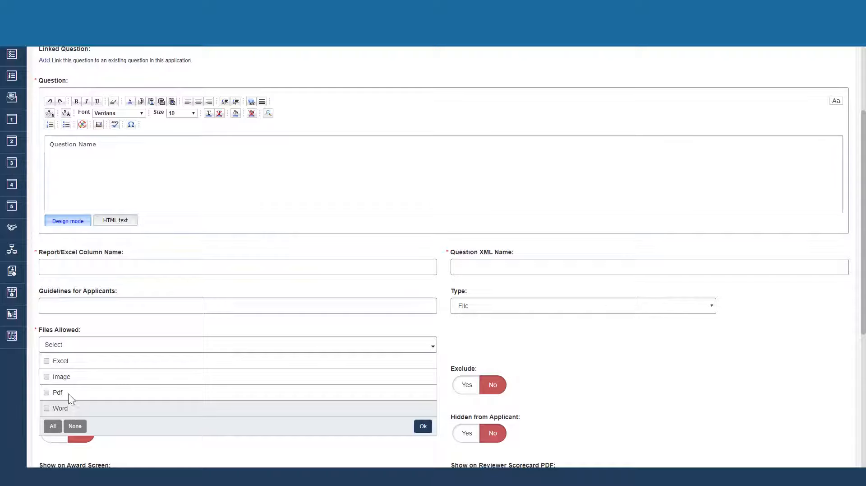
left_click(465, 334)
Set the question's type to EssayBox and look over its word count, required and visibility settings.
left_click(469, 306)
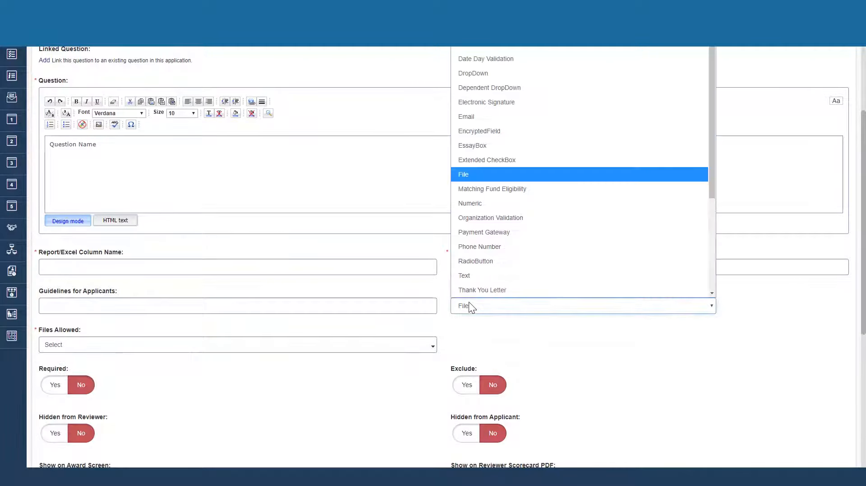
left_click(479, 118)
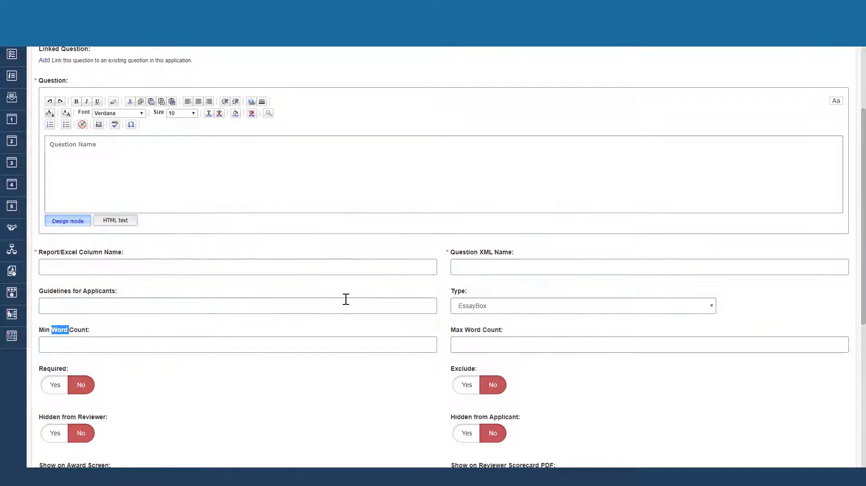
scroll(334, 307, "down", 3)
left_click(65, 218)
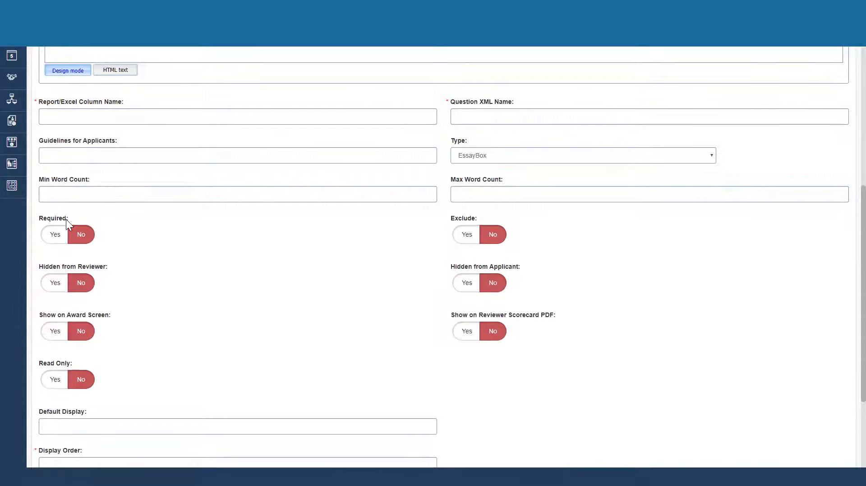
left_click_drag(41, 266, 101, 263)
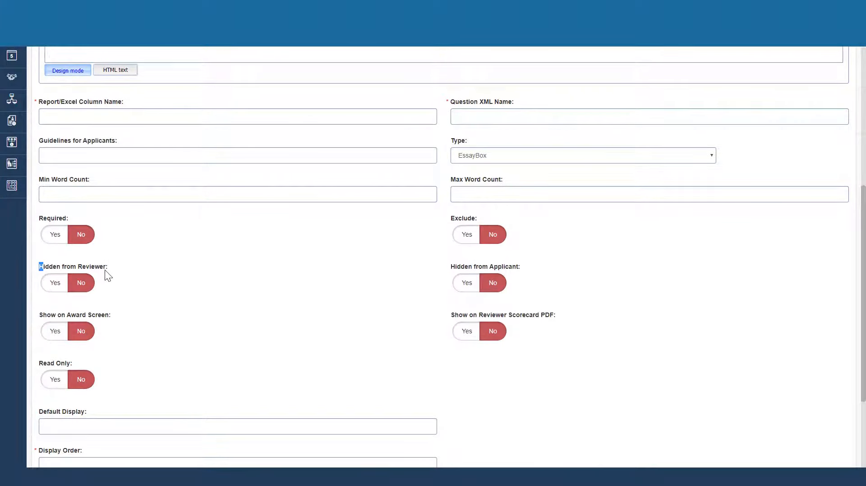
Leave the new question form without saving and return to the Agency Profile section's question list.
left_click(106, 275)
scroll(284, 336, "up", 5)
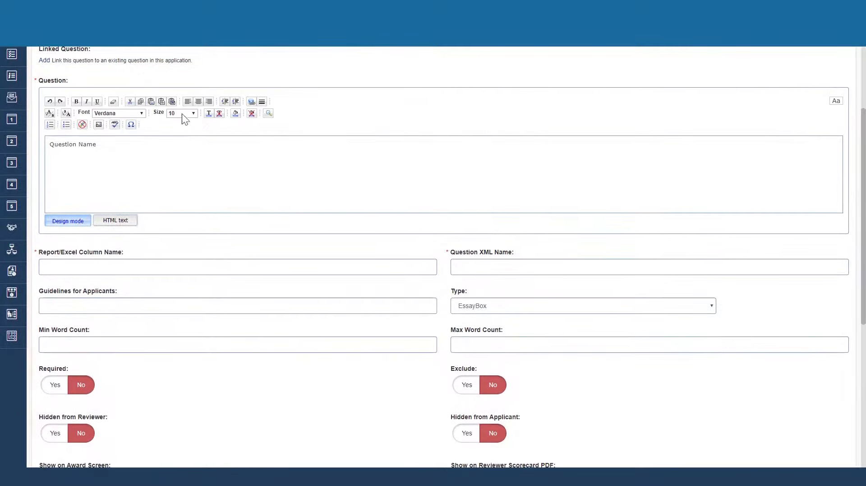
left_click(249, 72)
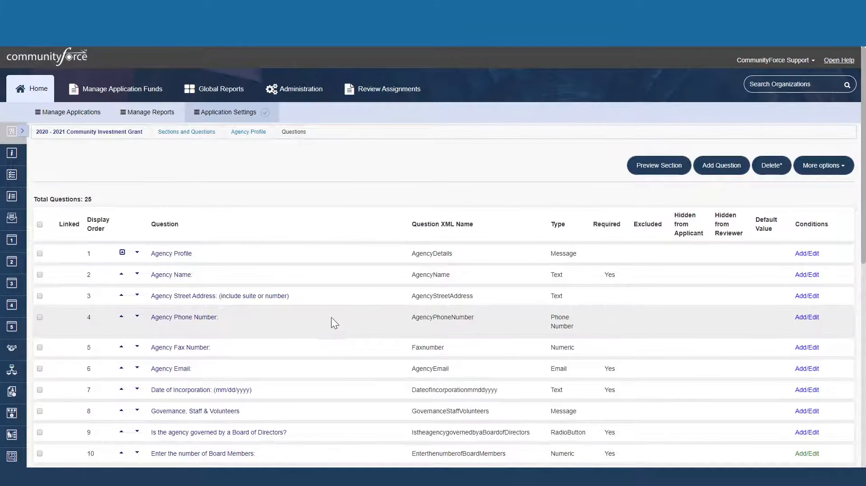
scroll(332, 316, "down", 1)
scroll(332, 315, "up", 1)
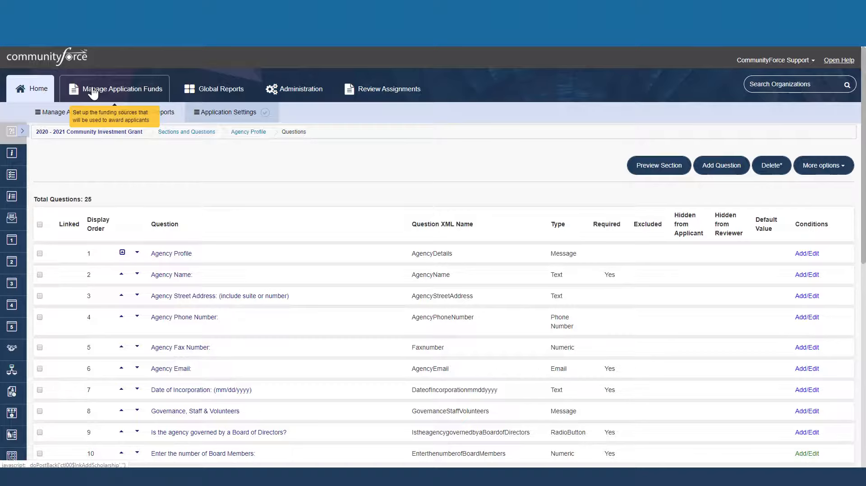
Open the 2020 - 2021 Community Investment Grant from the application funds and check its name and annual budget.
left_click(93, 91)
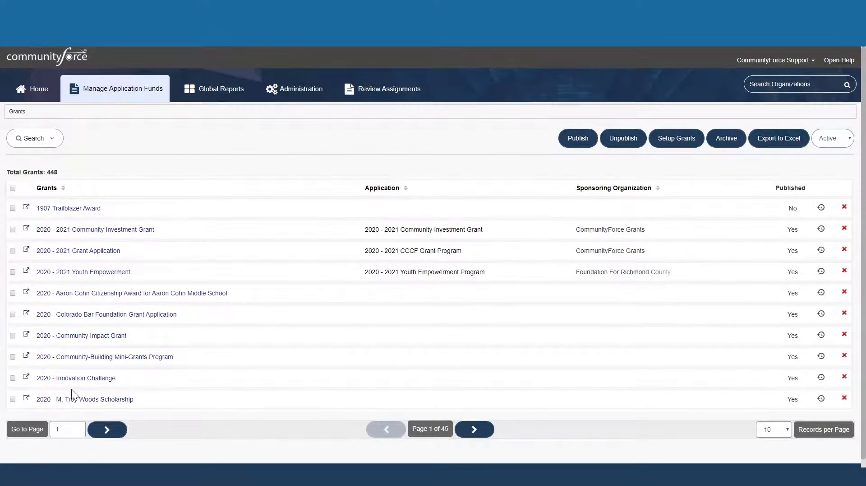
left_click(99, 231)
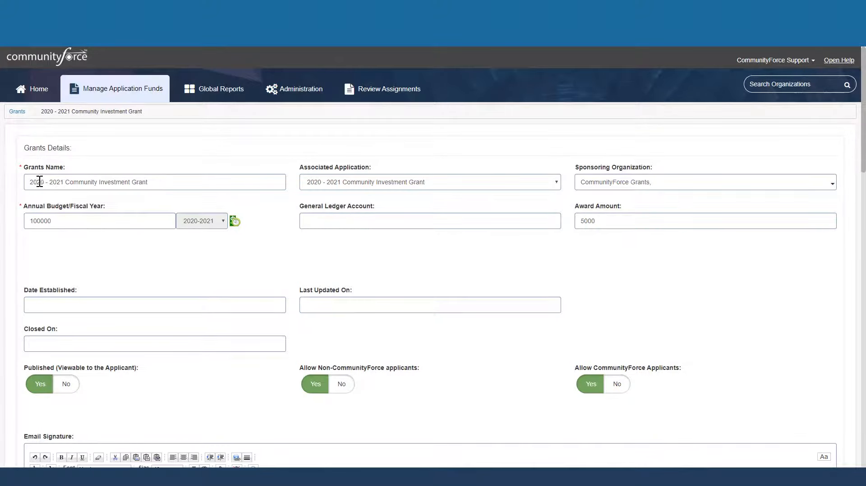
left_click_drag(36, 181, 99, 182)
left_click(98, 182)
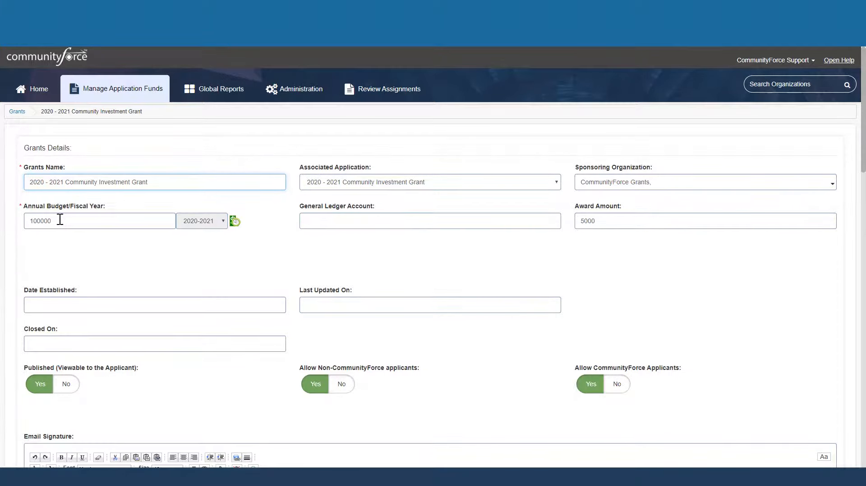
left_click_drag(60, 220, 30, 222)
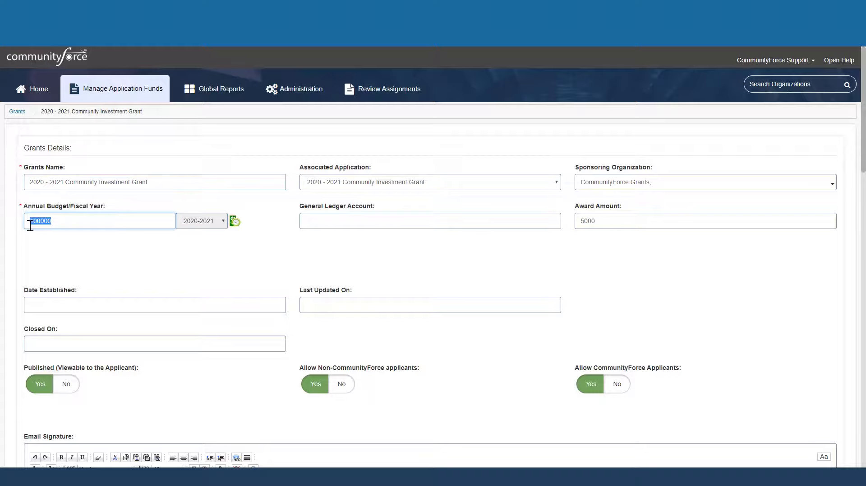
Read the grant's brief description and check what its Published setting controls.
scroll(36, 245, "down", 3)
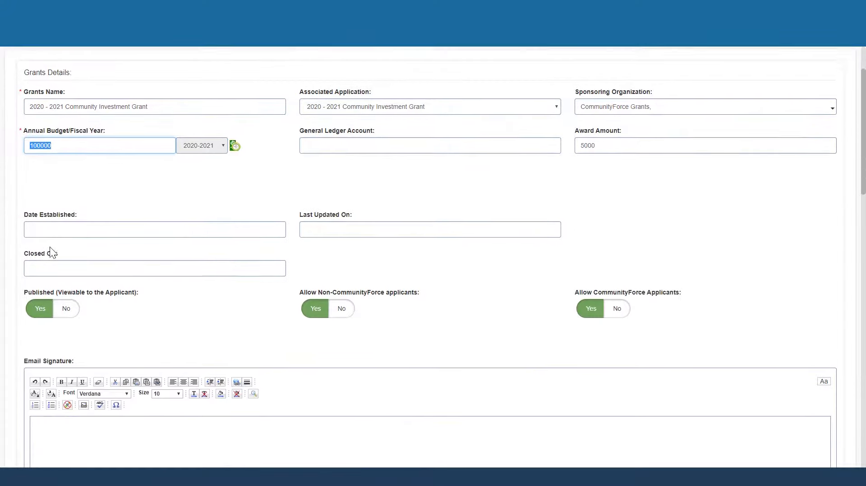
scroll(77, 263, "down", 5)
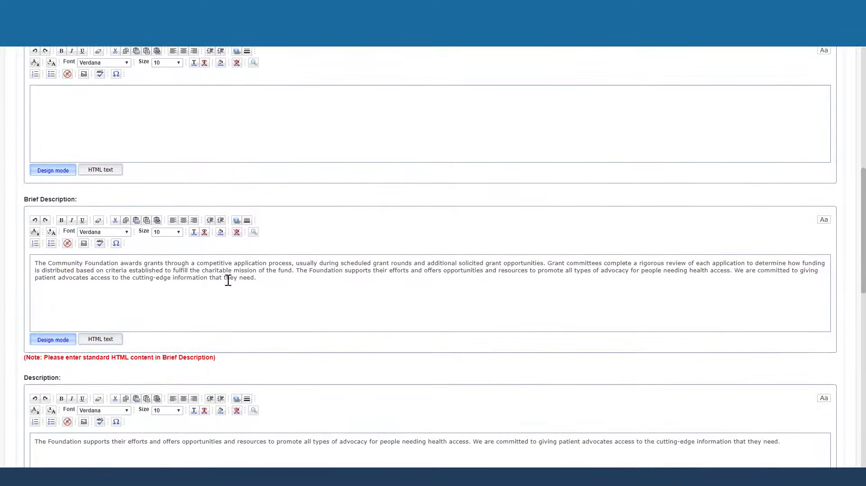
left_click_drag(273, 283, 34, 261)
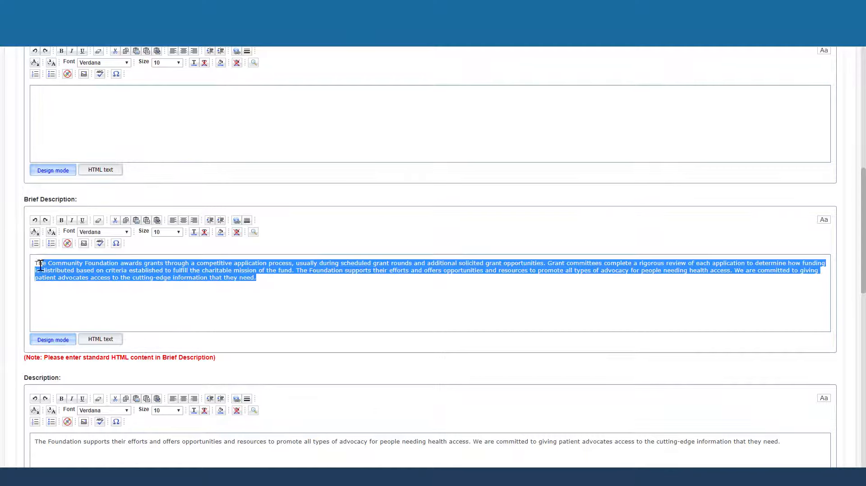
left_click(264, 277)
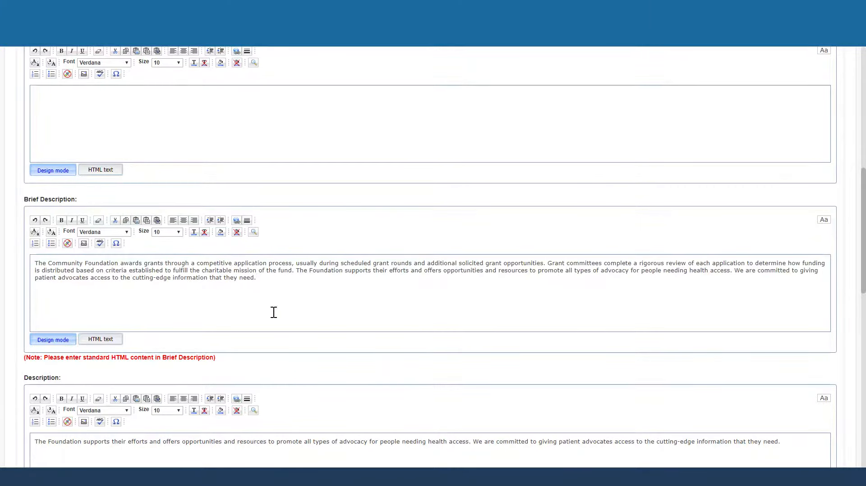
scroll(273, 312, "up", 4)
scroll(273, 313, "up", 4)
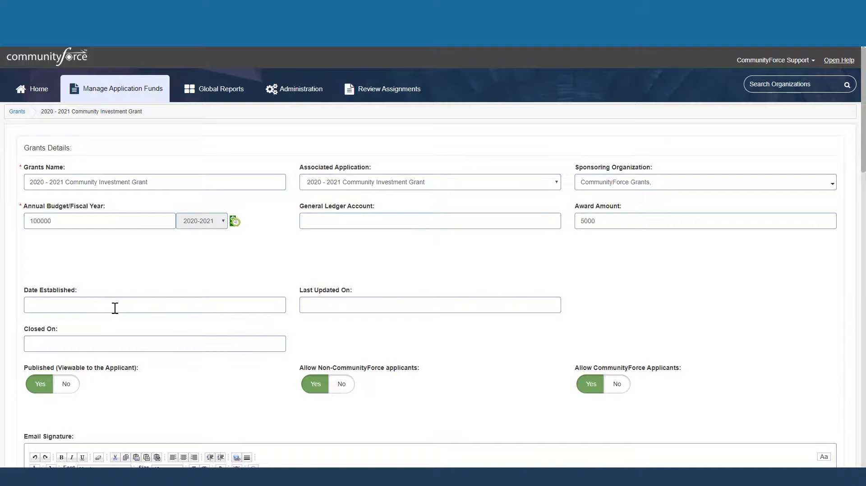
mouse_move(31, 370)
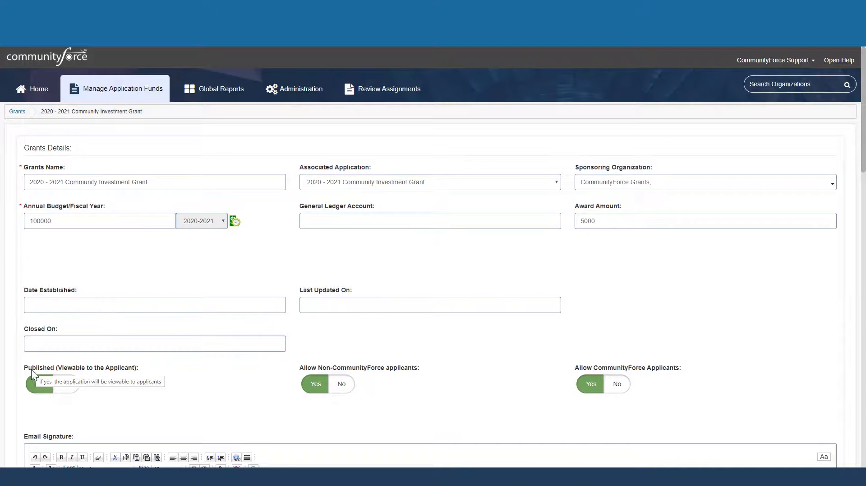